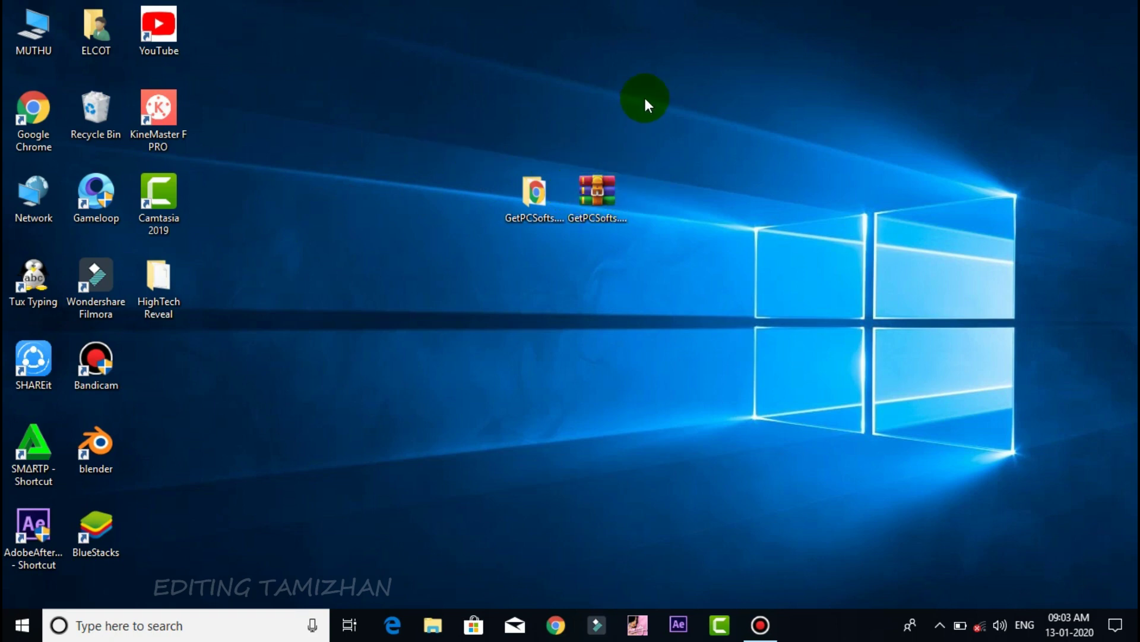
Show the extraction options for the GetPCSofts.NET-8luestck4115 archive on the desktop and dismiss them
{"action": "left_click", "coordinate": [590, 192]}
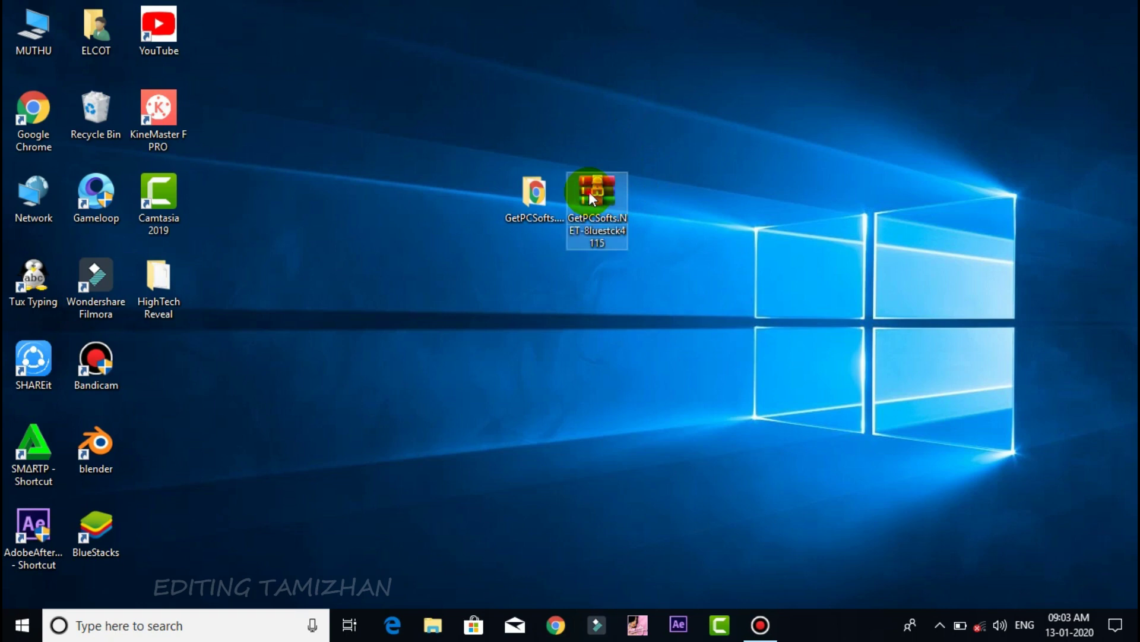
{"action": "right_click", "coordinate": [589, 192]}
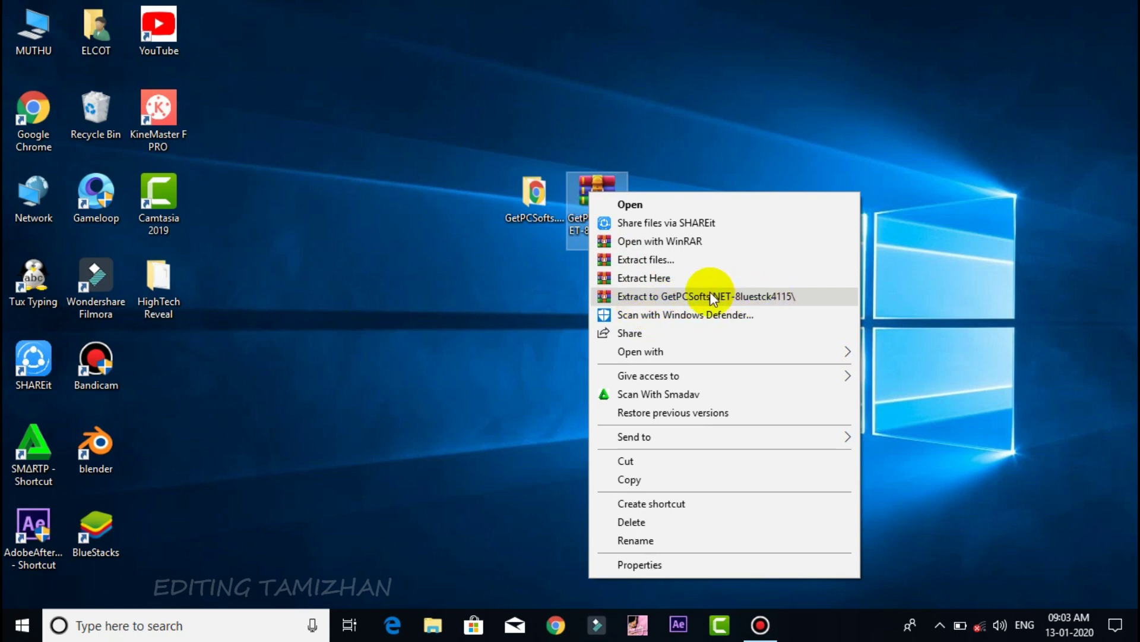
{"action": "left_click", "coordinate": [528, 293]}
View the installer files in the Bluestacks 4.1.15 Final folder inside the extracted GetPCSofts.NET-8luestck4115 folder, and minimize the window
{"action": "left_click", "coordinate": [542, 195]}
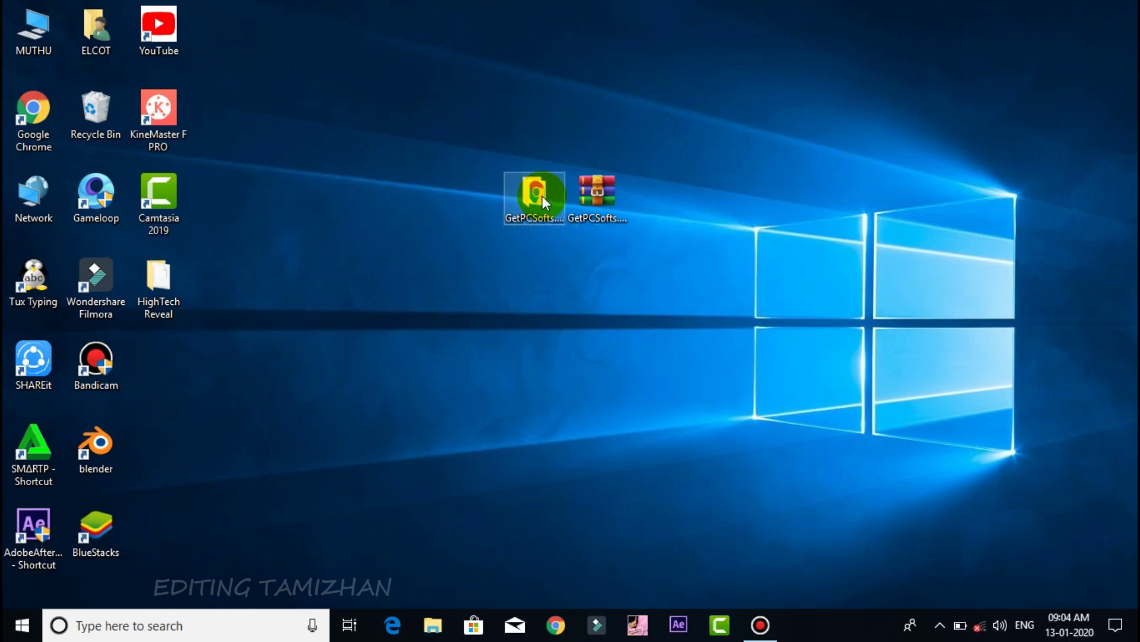
{"action": "double_click", "coordinate": [539, 193]}
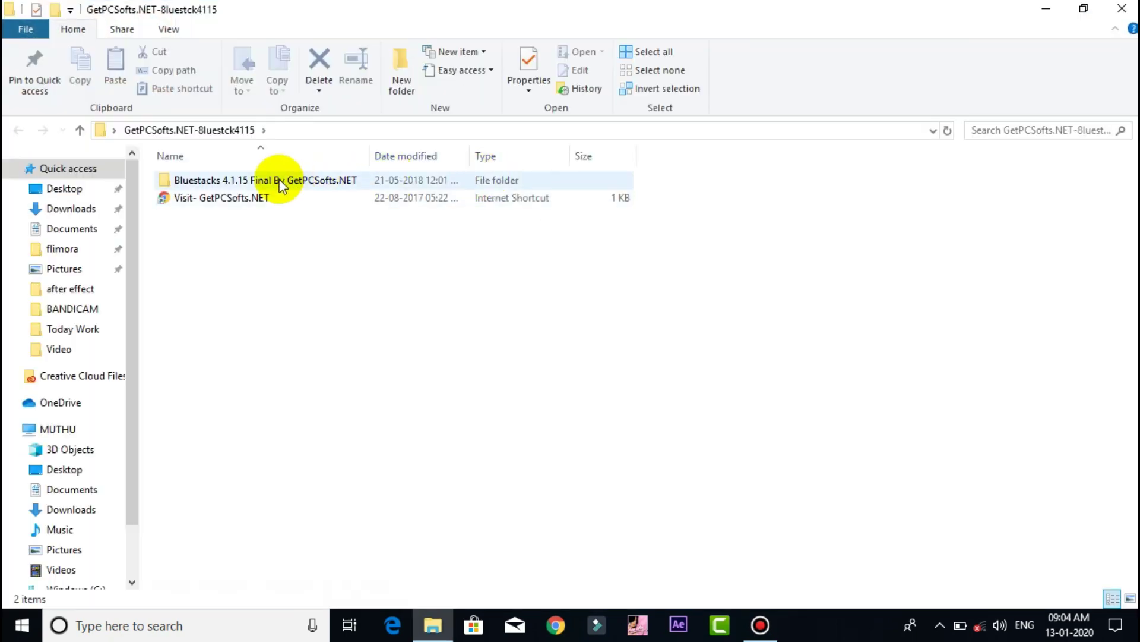
{"action": "double_click", "coordinate": [282, 182]}
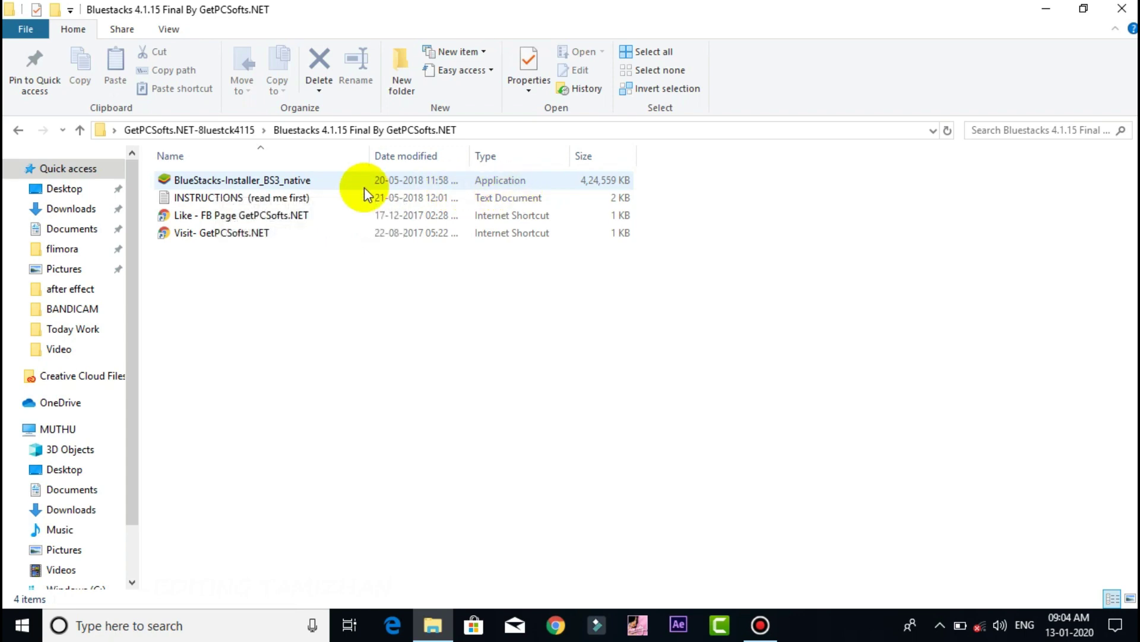
{"action": "left_click", "coordinate": [1051, 10]}
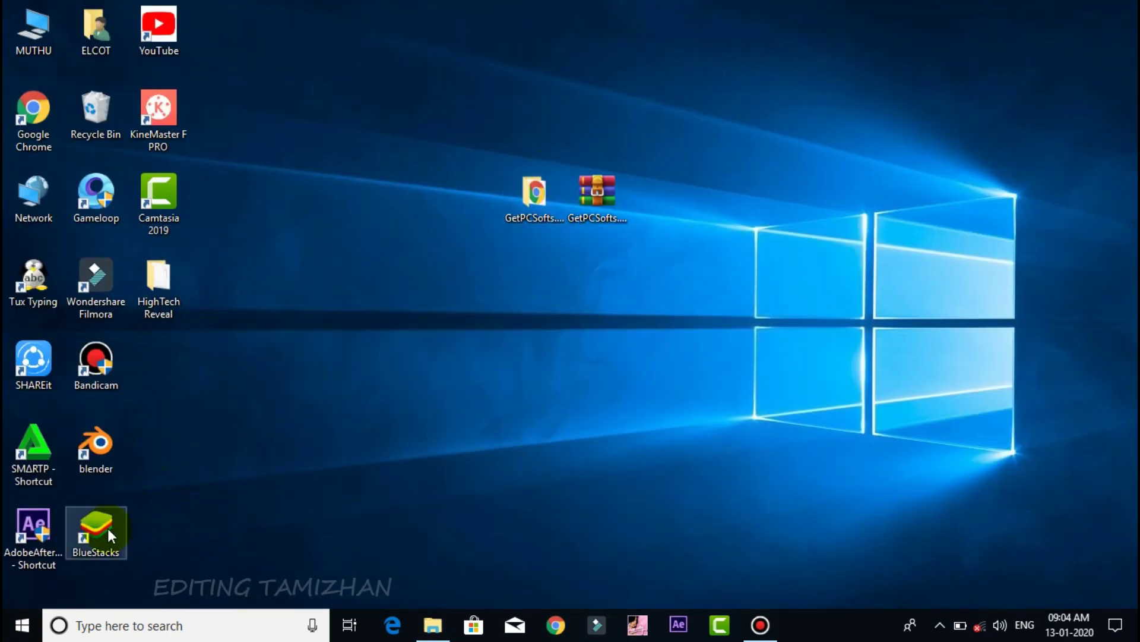
Move the BlueStacks desktop shortcut directly below the extracted GetPCSofts folder and deselect it
{"action": "left_click_drag", "start_coordinate": [108, 529], "coordinate": [536, 248]}
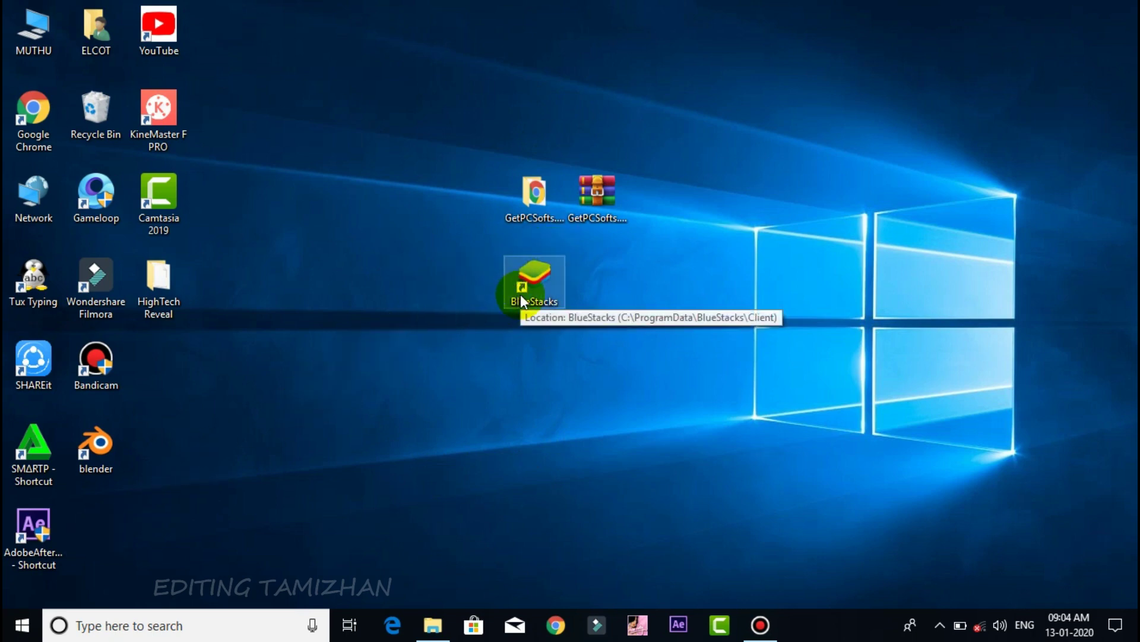
{"action": "left_click", "coordinate": [451, 293]}
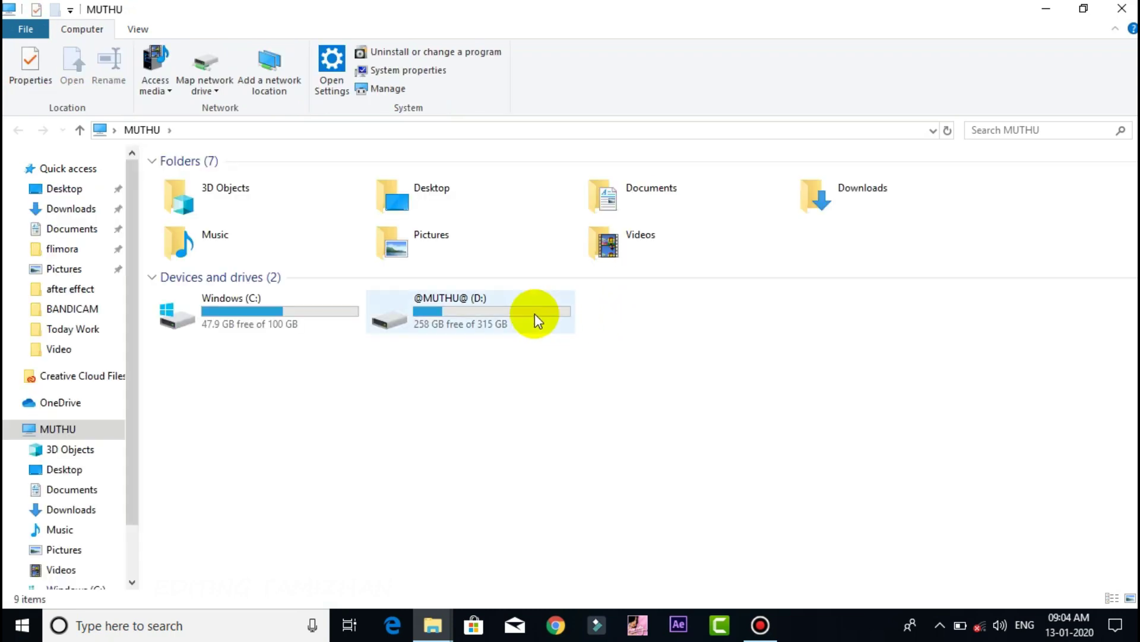
Browse the D: drive and look inside the kinemaster apk folder for the KineMaster APK file
{"action": "left_click", "coordinate": [535, 315]}
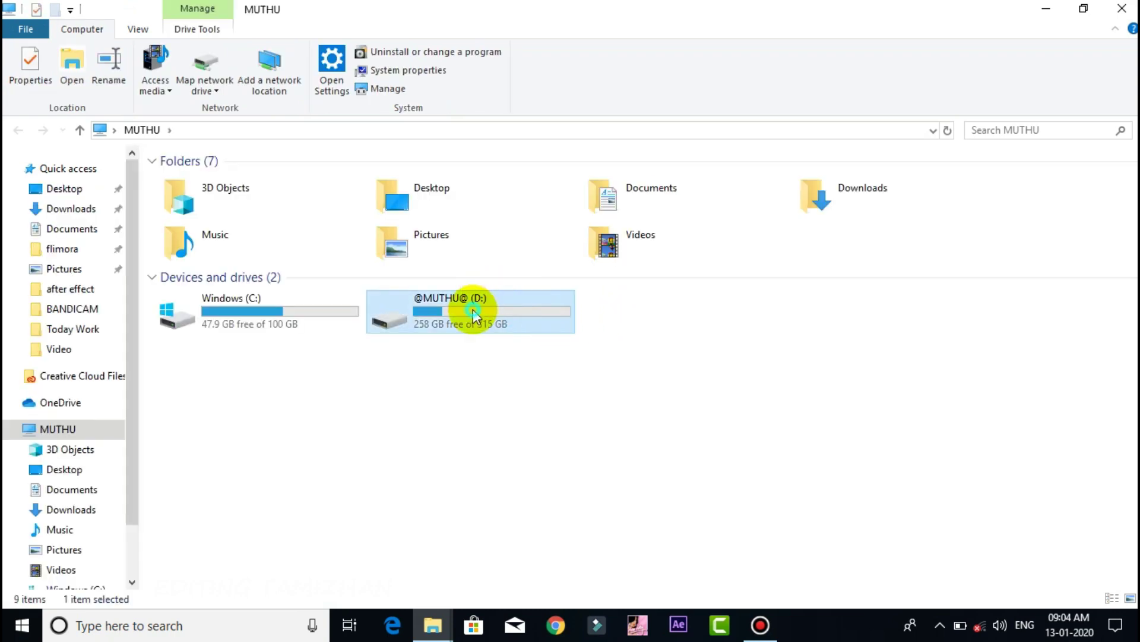
{"action": "double_click", "coordinate": [504, 308]}
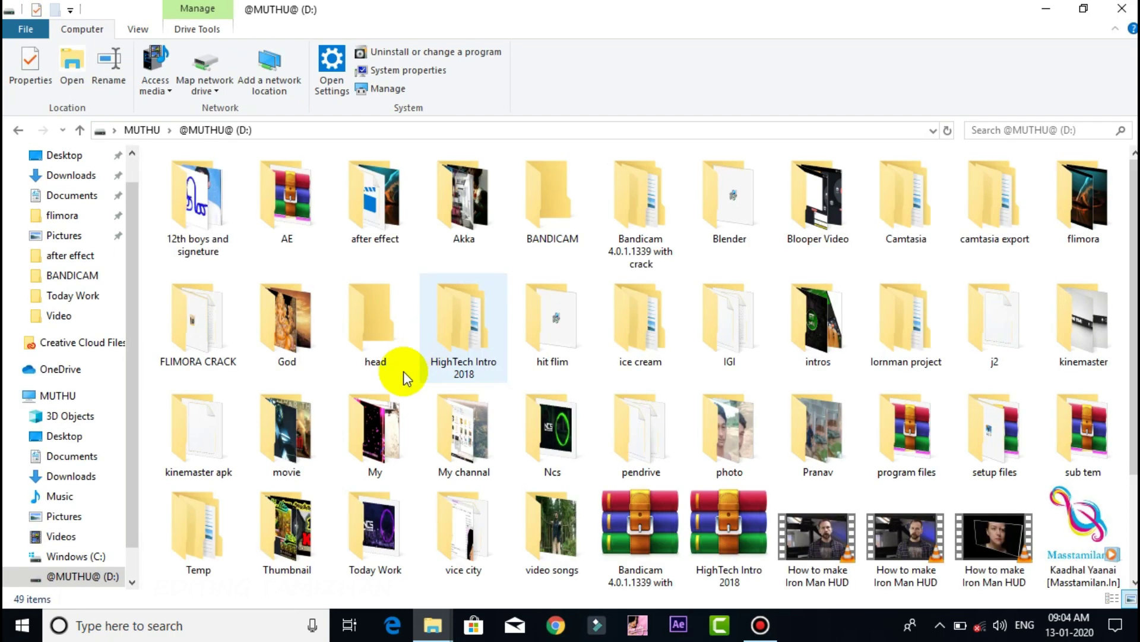
{"action": "scroll", "coordinate": [322, 387], "scroll_direction": "down", "scroll_amount": 3}
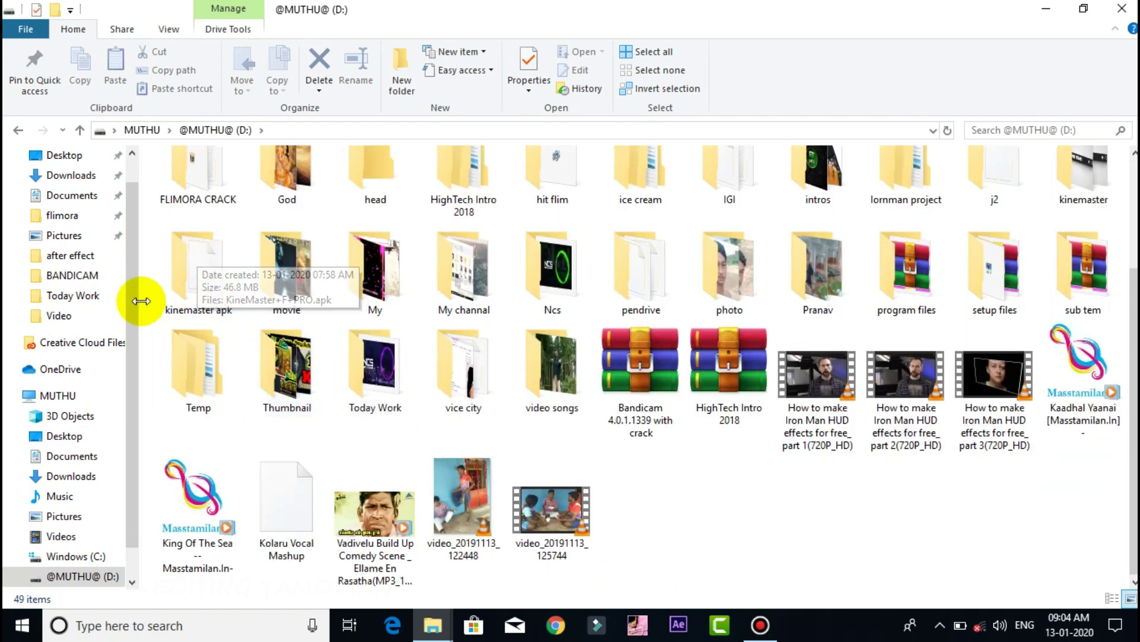
{"action": "double_click", "coordinate": [191, 262]}
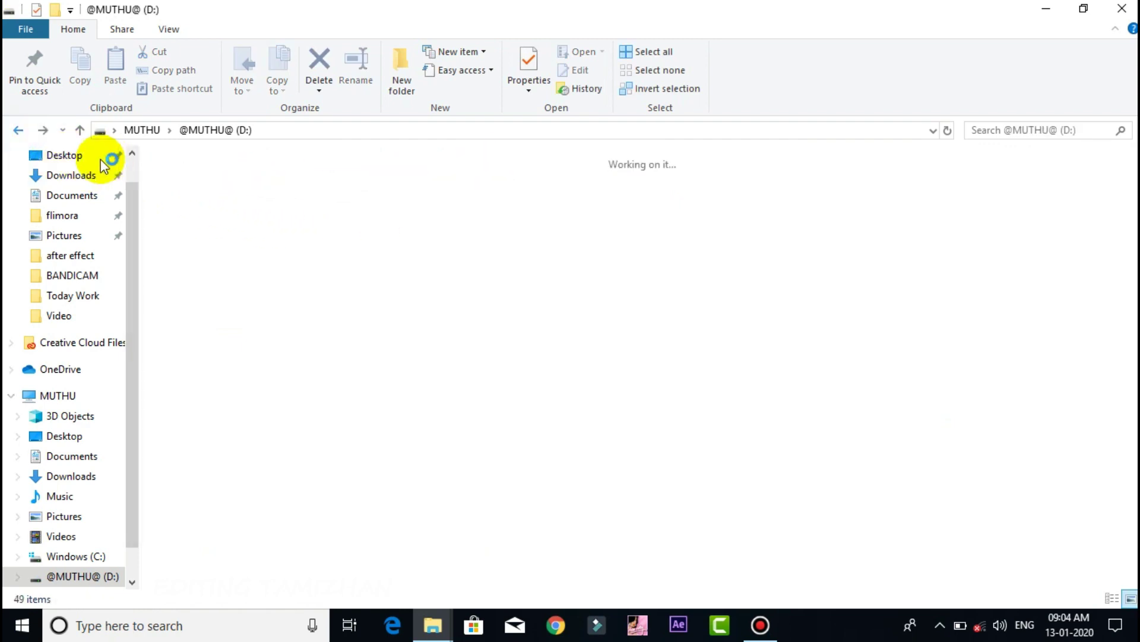
{"action": "left_click", "coordinate": [19, 129]}
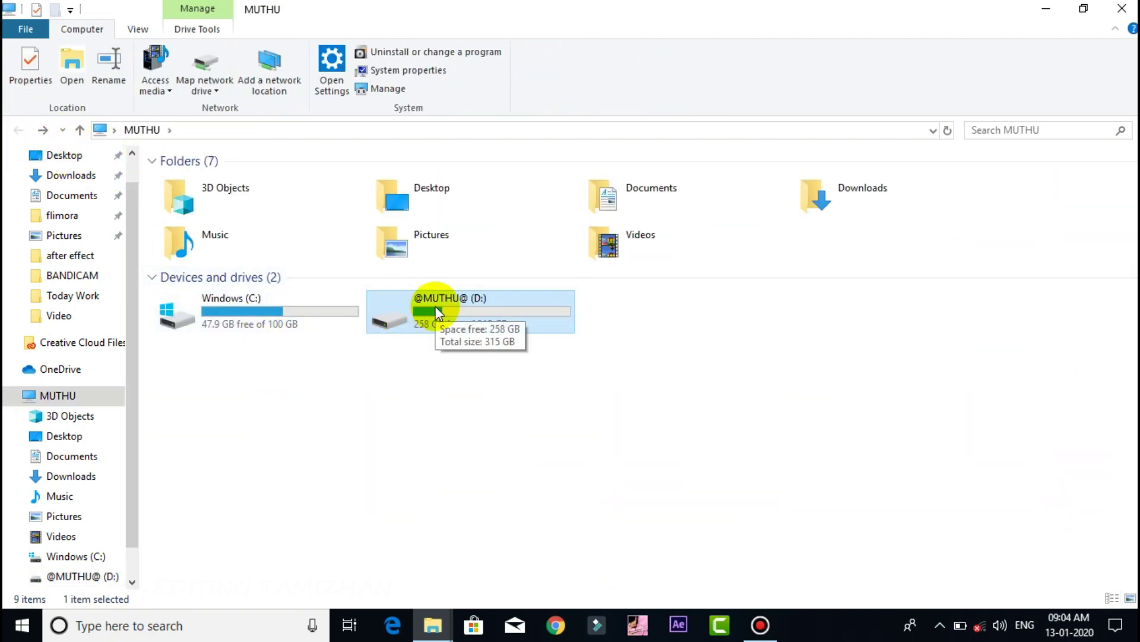
{"action": "key", "text": "Return"}
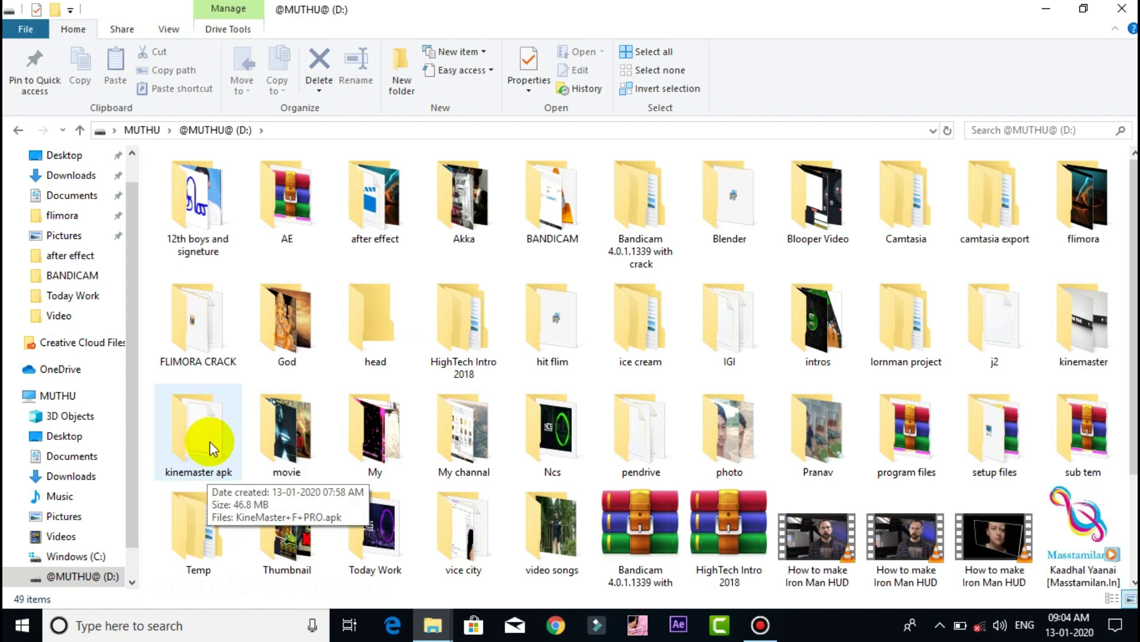
{"action": "double_click", "coordinate": [207, 443]}
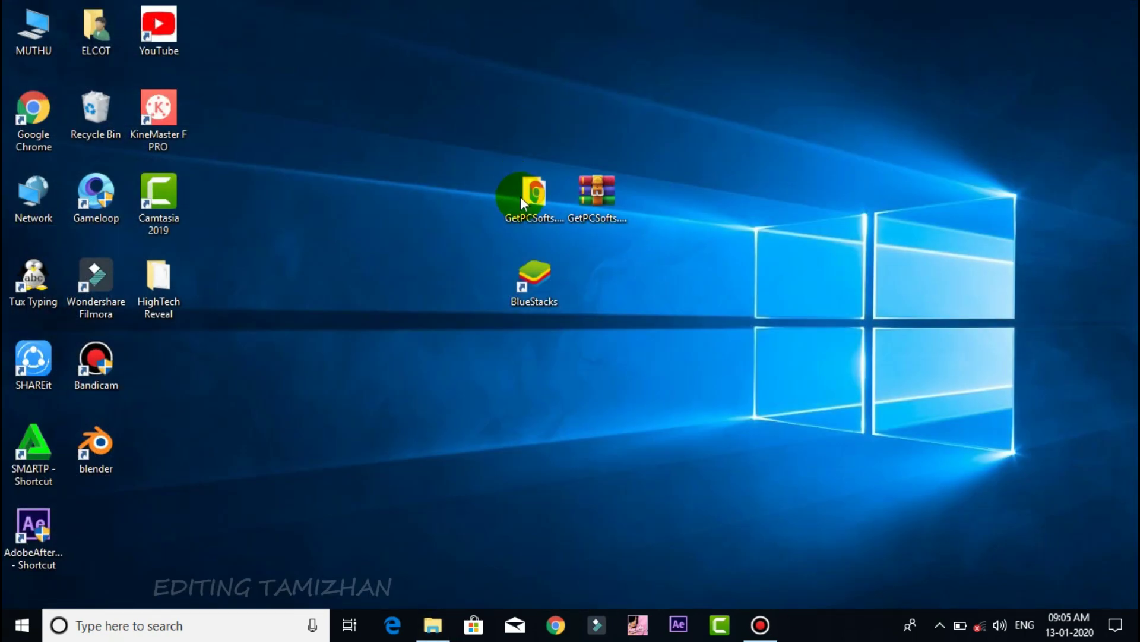
Launch BlueStacks from its desktop shortcut and display the installed apps in My Apps
{"action": "left_click", "coordinate": [528, 281]}
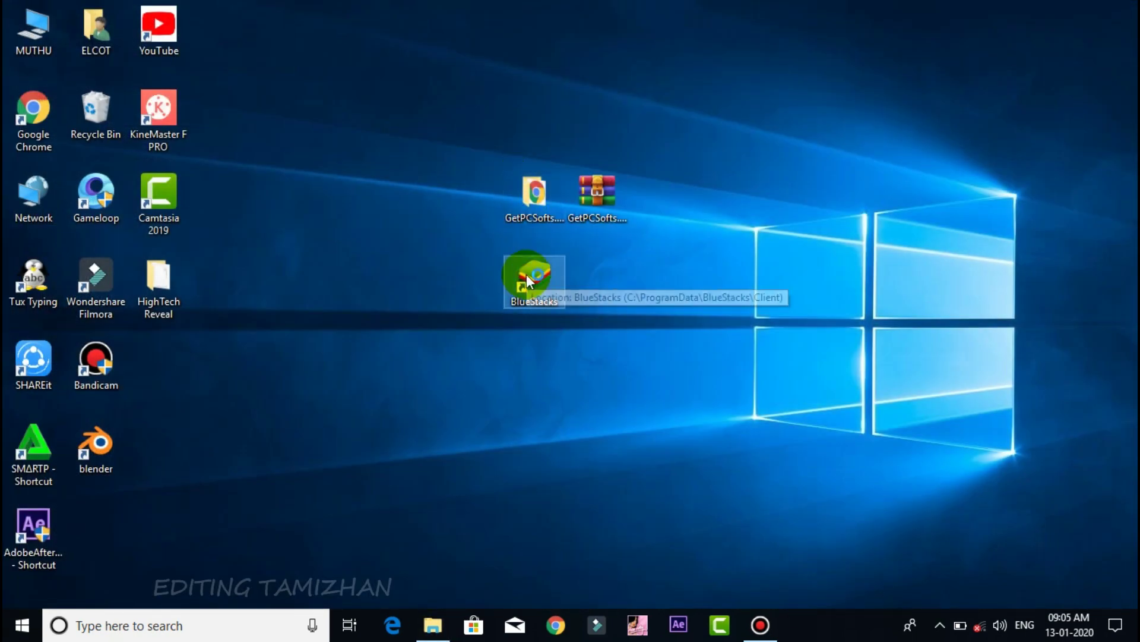
{"action": "double_click", "coordinate": [530, 290]}
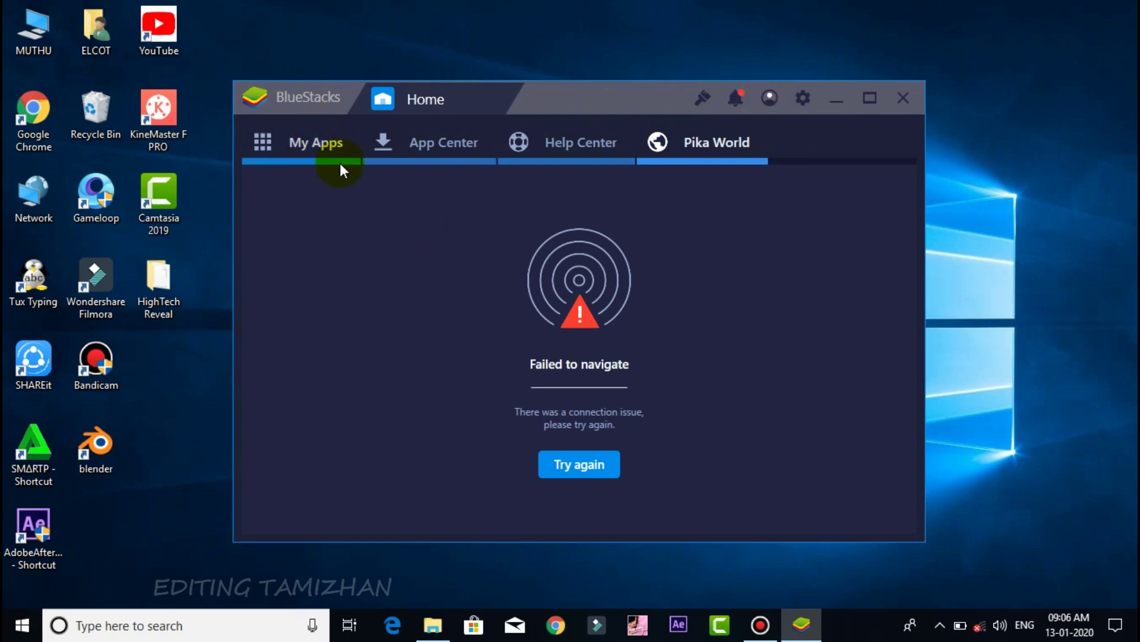
{"action": "left_click", "coordinate": [283, 141]}
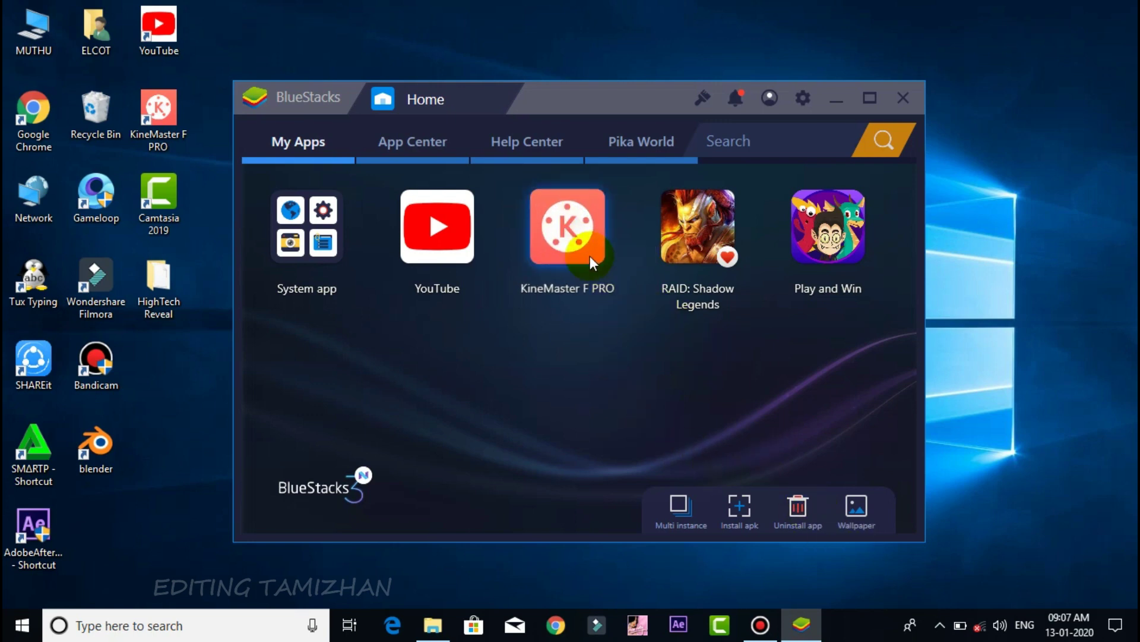
Uninstall KineMaster F PRO from BlueStacks and leave the app removal mode
{"action": "left_click", "coordinate": [797, 508]}
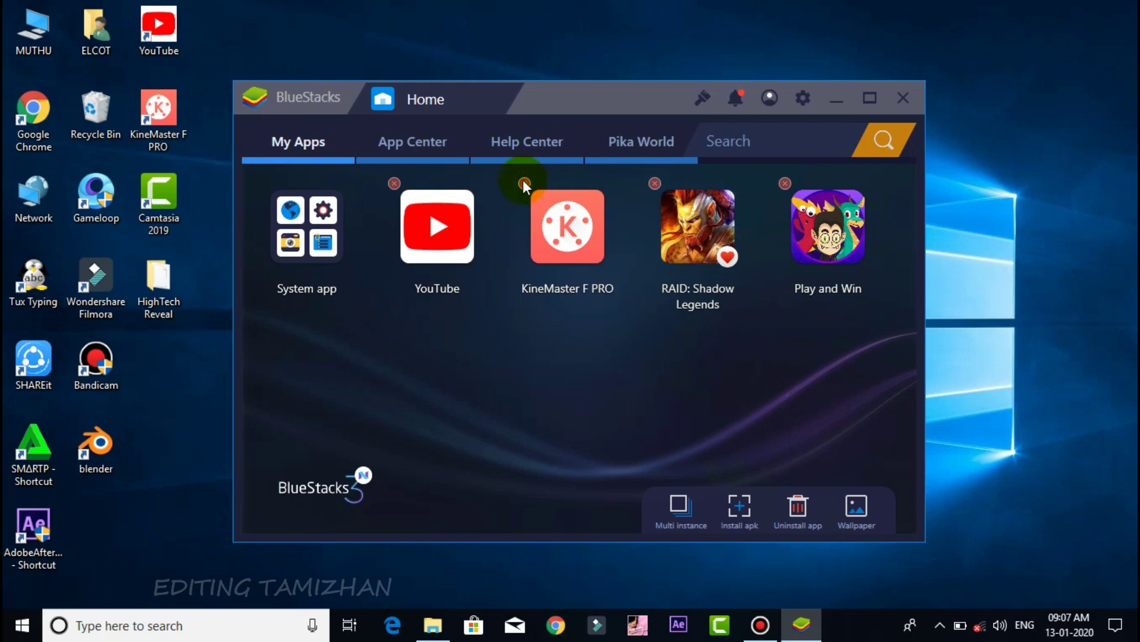
{"action": "left_click", "coordinate": [522, 182]}
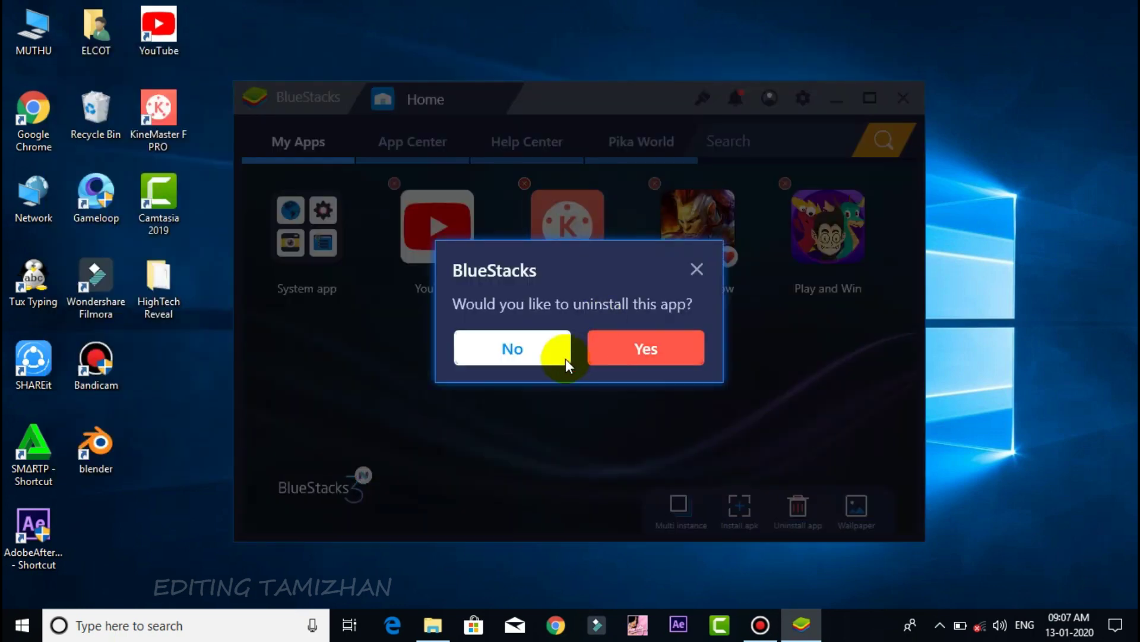
{"action": "left_click", "coordinate": [629, 350]}
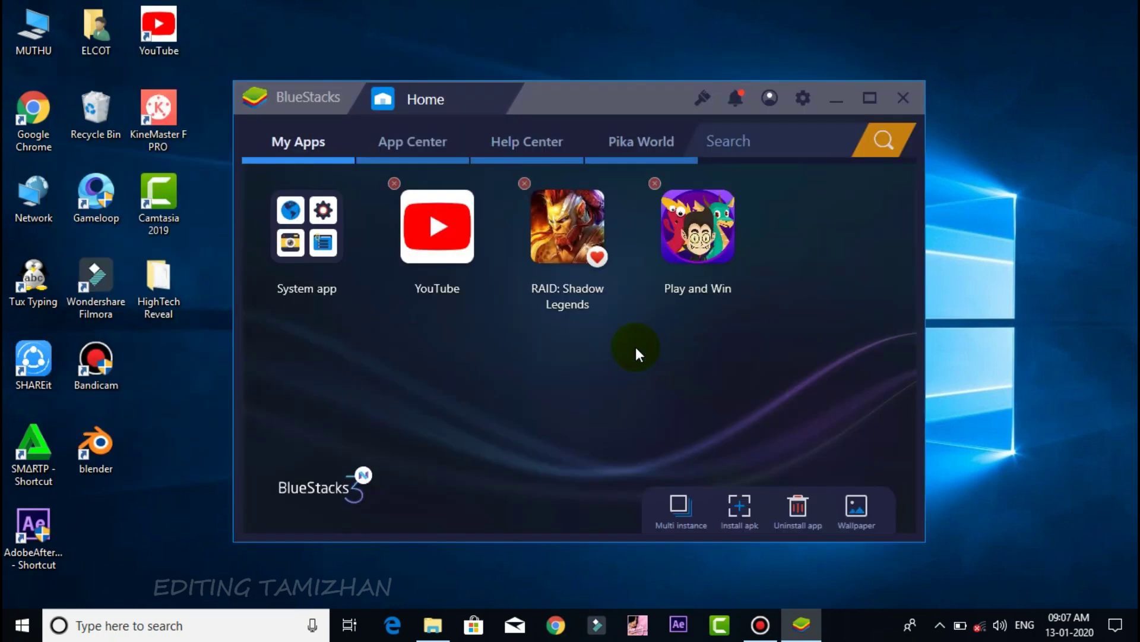
{"action": "left_click", "coordinate": [523, 372]}
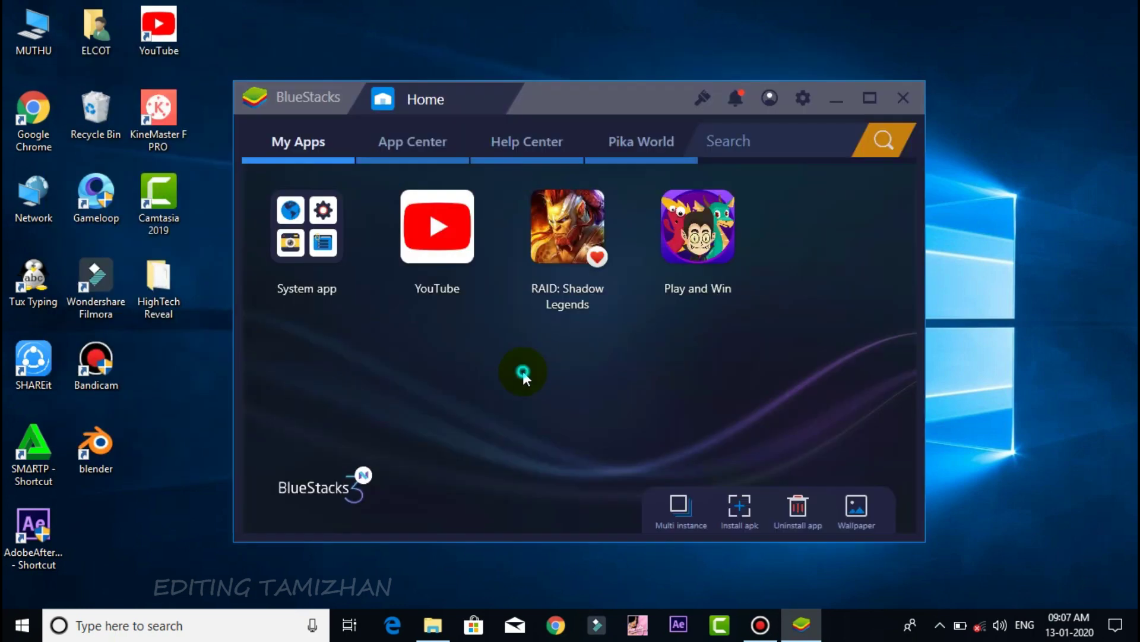
{"action": "left_click", "coordinate": [469, 201]}
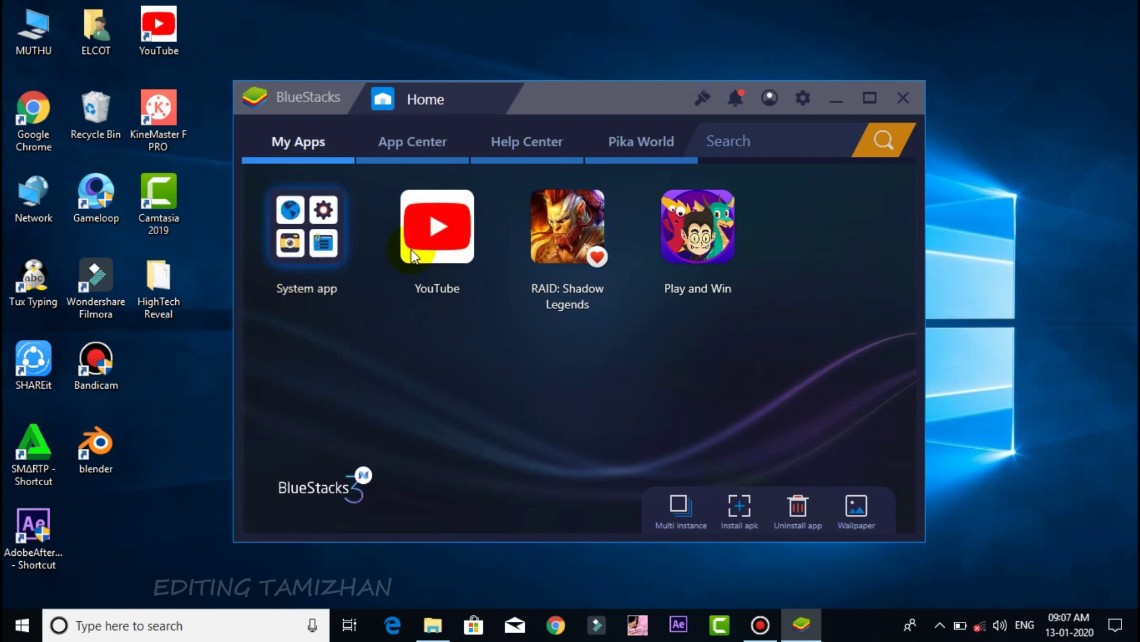
Open Media Manager from the System app folder in BlueStacks
{"action": "left_click", "coordinate": [305, 241]}
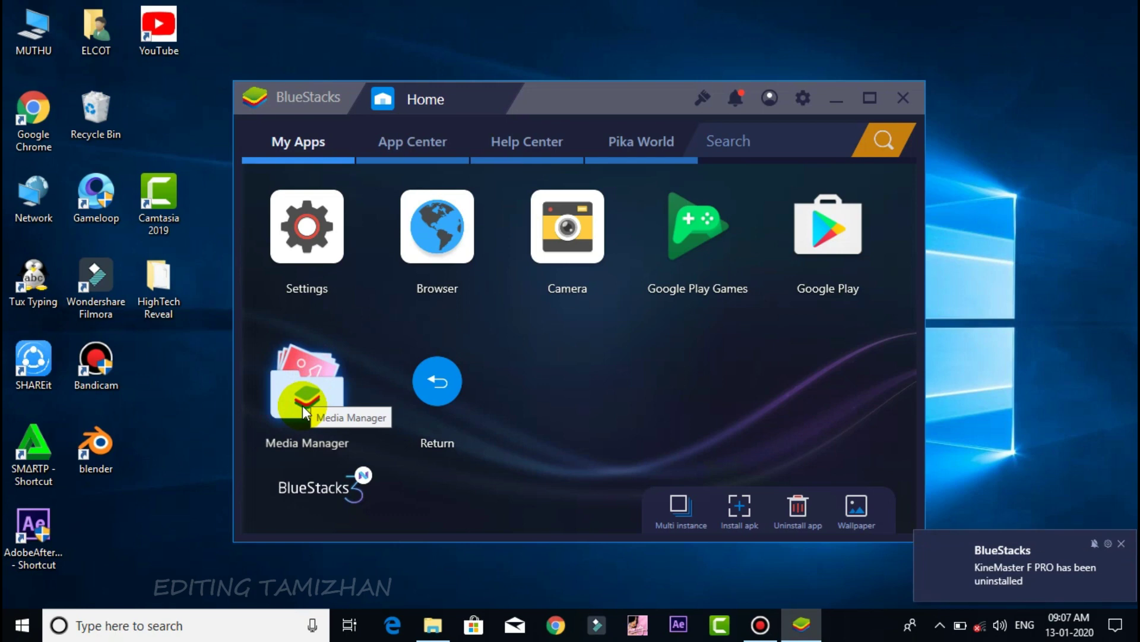
{"action": "left_click", "coordinate": [305, 410]}
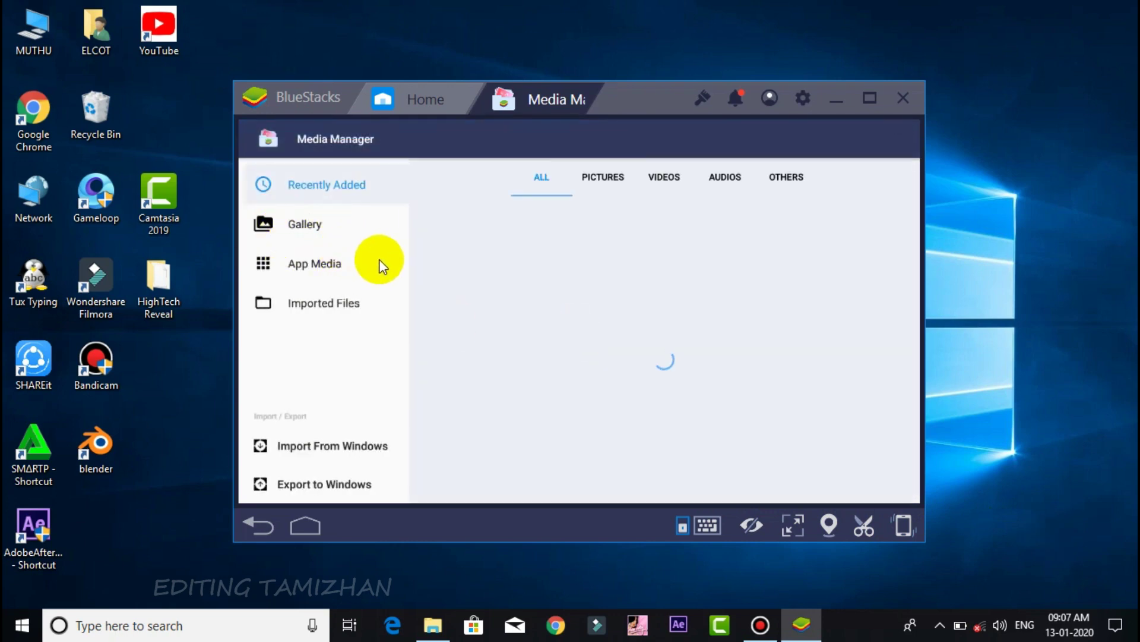
Import KineMaster+F+PRO.apk from Windows, using the kinemaster apk folder on the D: drive
{"action": "left_click", "coordinate": [310, 445]}
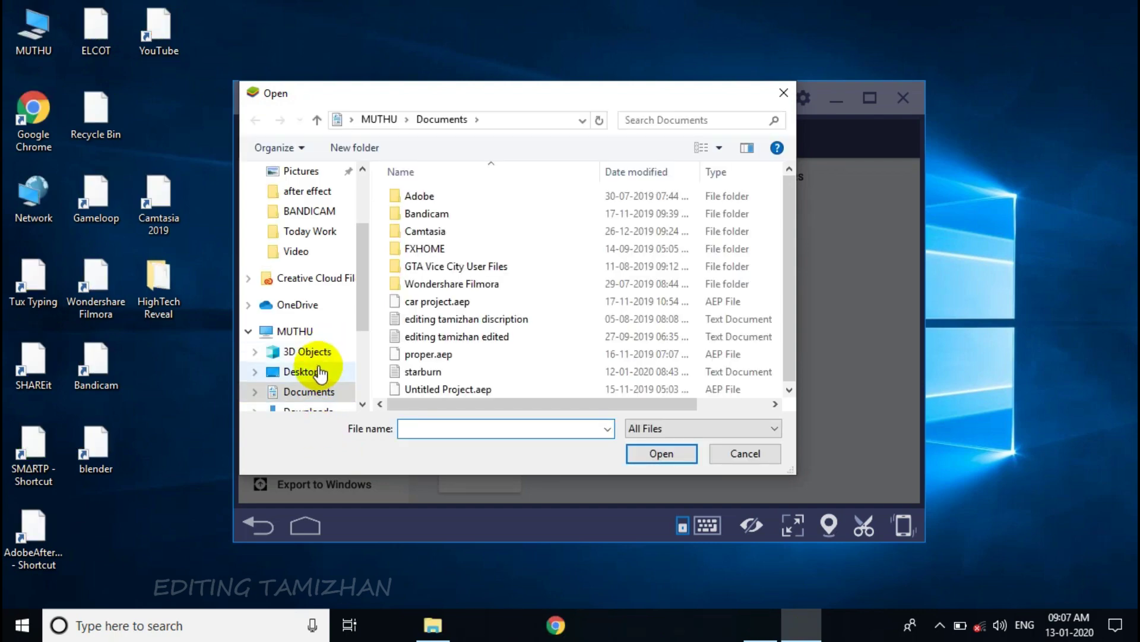
{"action": "left_click_drag", "start_coordinate": [360, 288], "coordinate": [360, 357]}
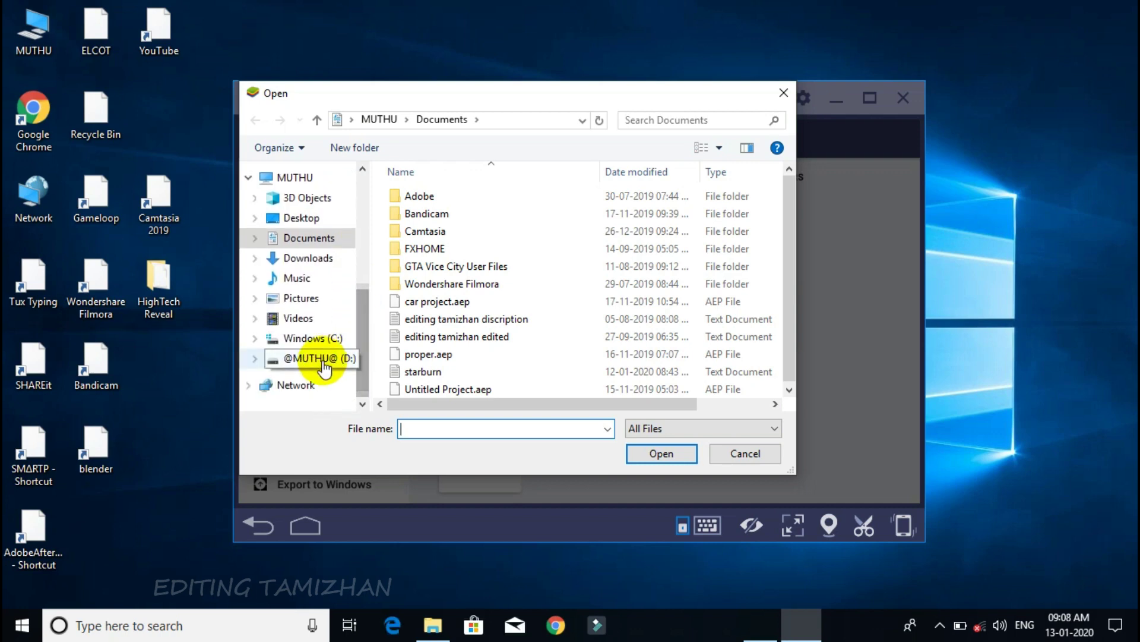
{"action": "left_click", "coordinate": [321, 360]}
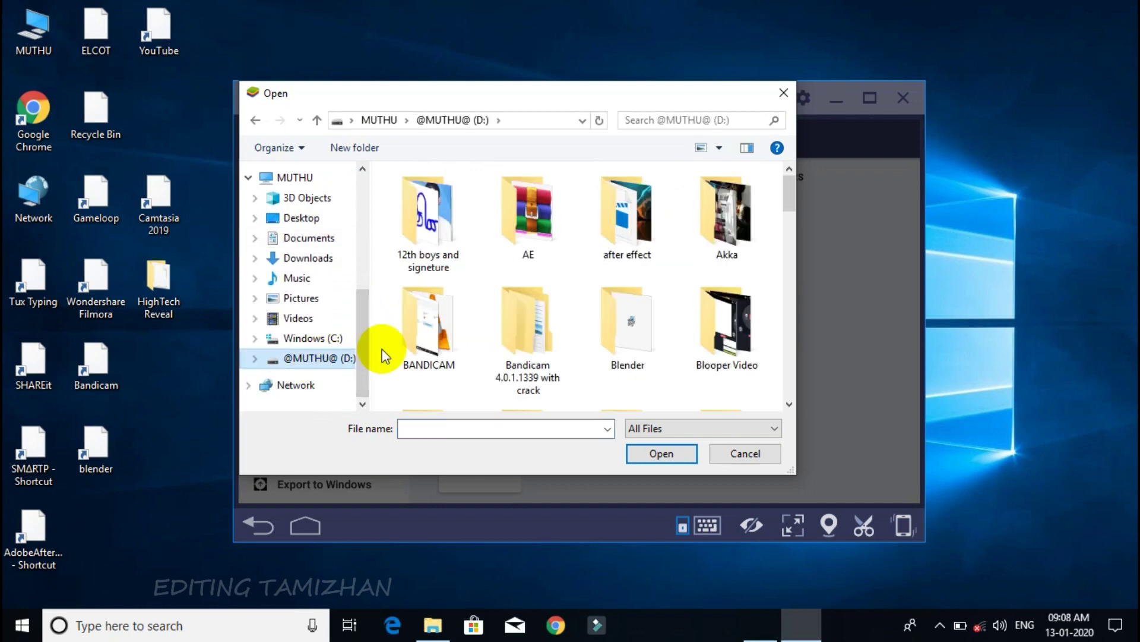
{"action": "scroll", "coordinate": [527, 310], "scroll_direction": "down", "scroll_amount": 5}
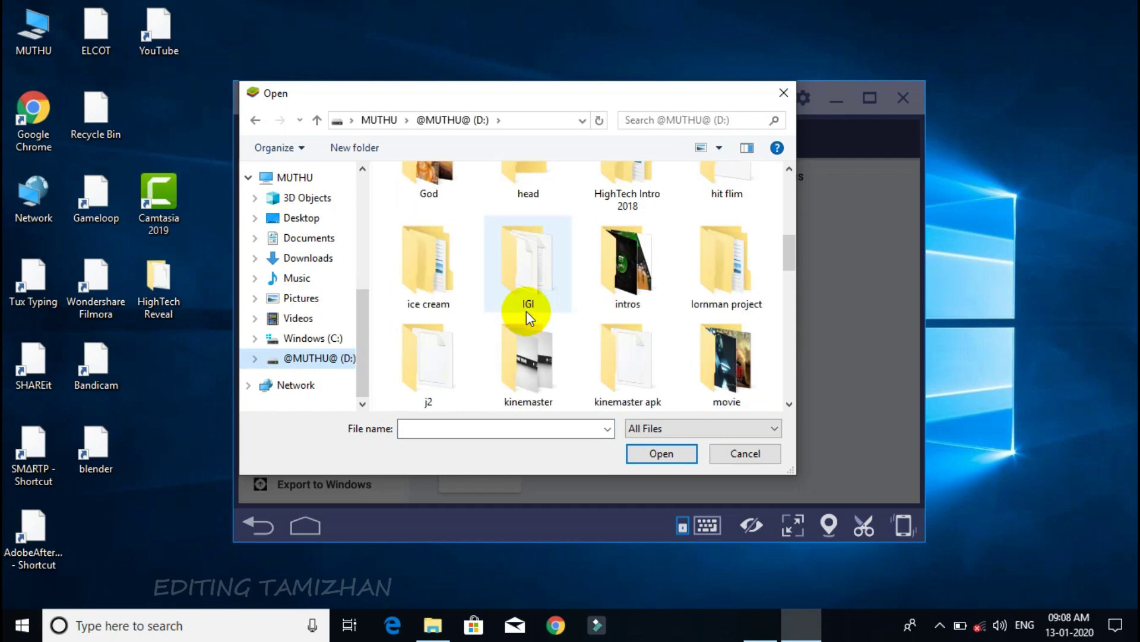
{"action": "scroll", "coordinate": [526, 311], "scroll_direction": "down", "scroll_amount": 2}
{"action": "scroll", "coordinate": [614, 277], "scroll_direction": "down", "scroll_amount": 2}
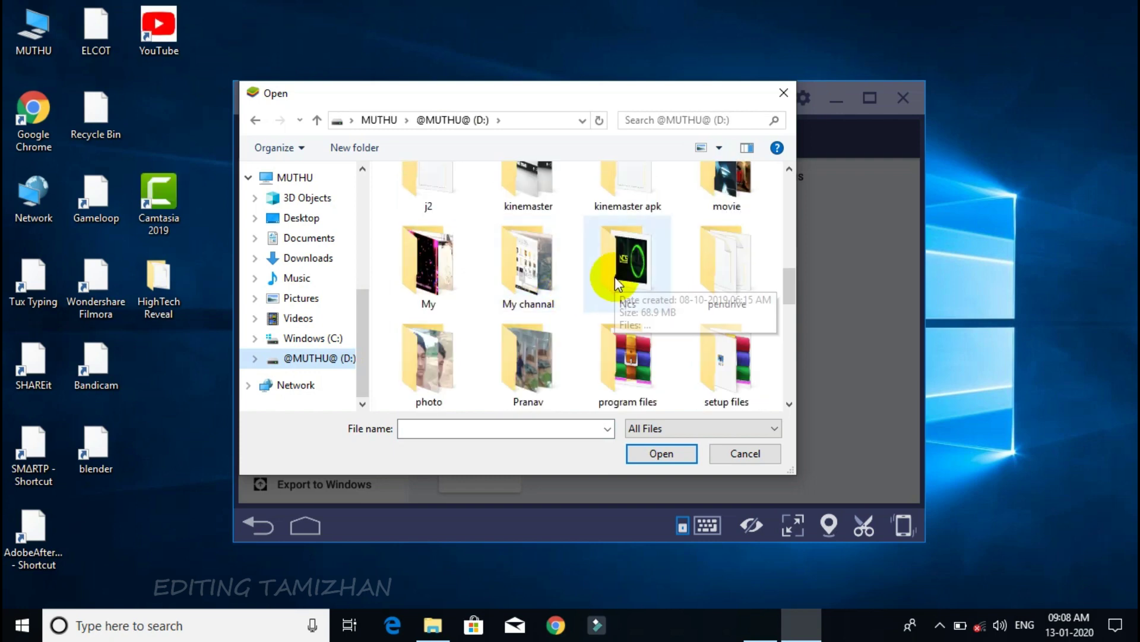
{"action": "left_click", "coordinate": [629, 198]}
{"action": "double_click", "coordinate": [629, 201]}
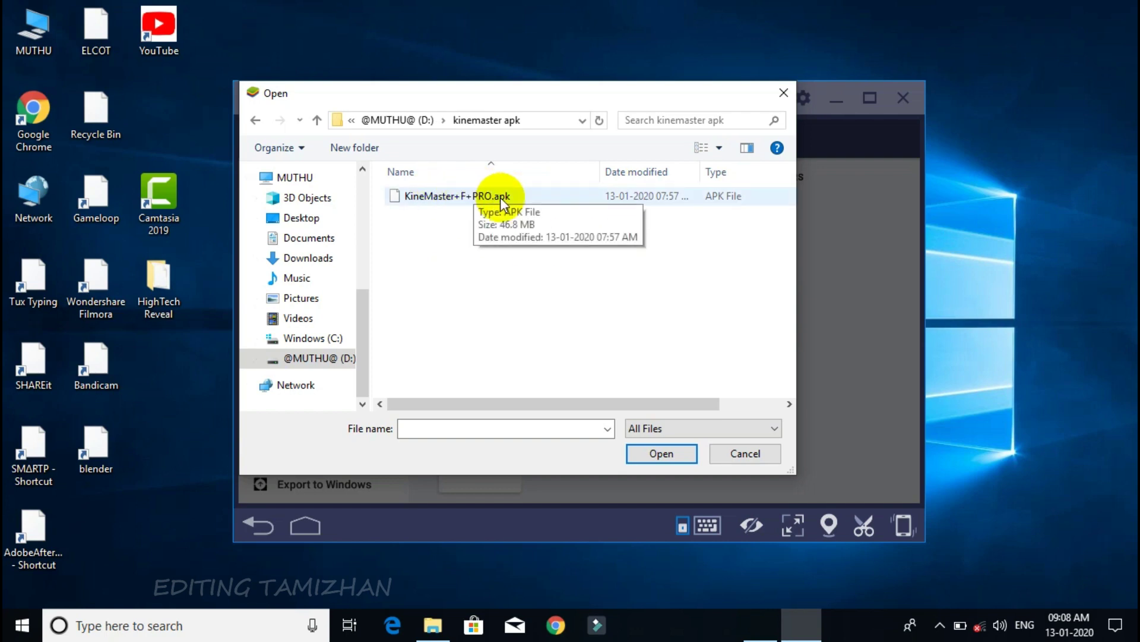
{"action": "left_click", "coordinate": [465, 199]}
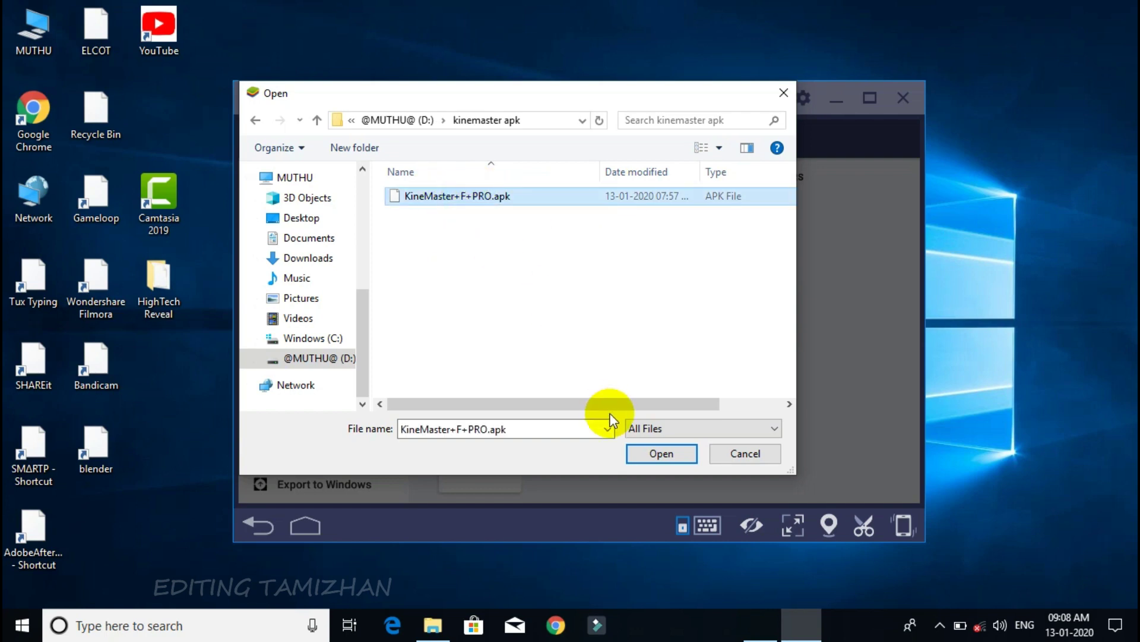
{"action": "left_click", "coordinate": [653, 458]}
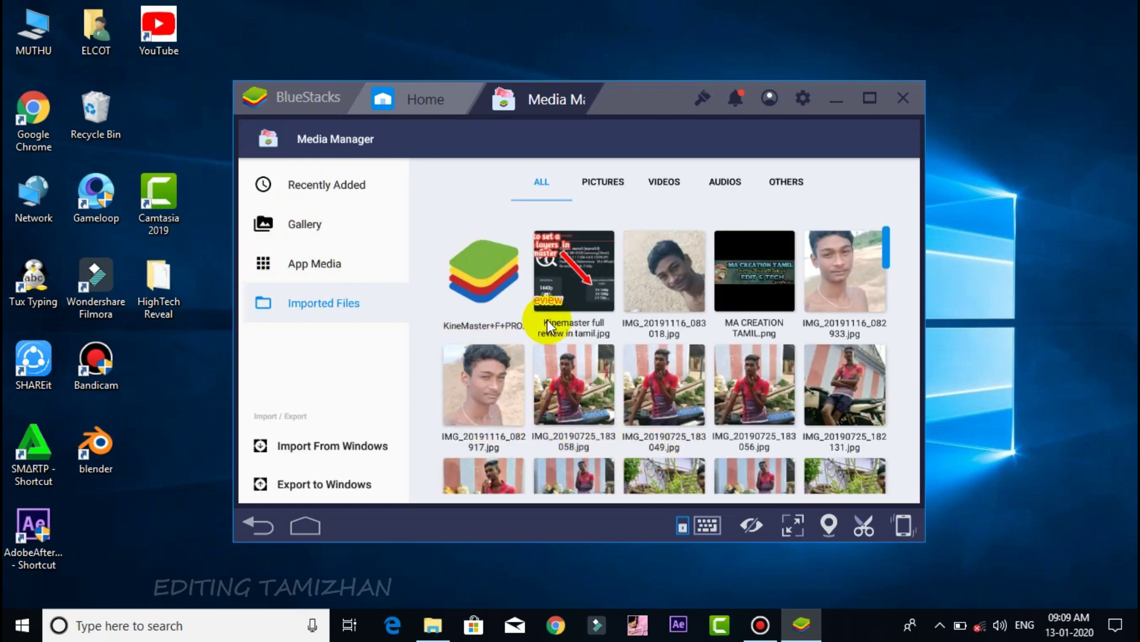
Install KineMaster F PRO from the imported APK file in Media Manager
{"action": "left_click", "coordinate": [480, 265]}
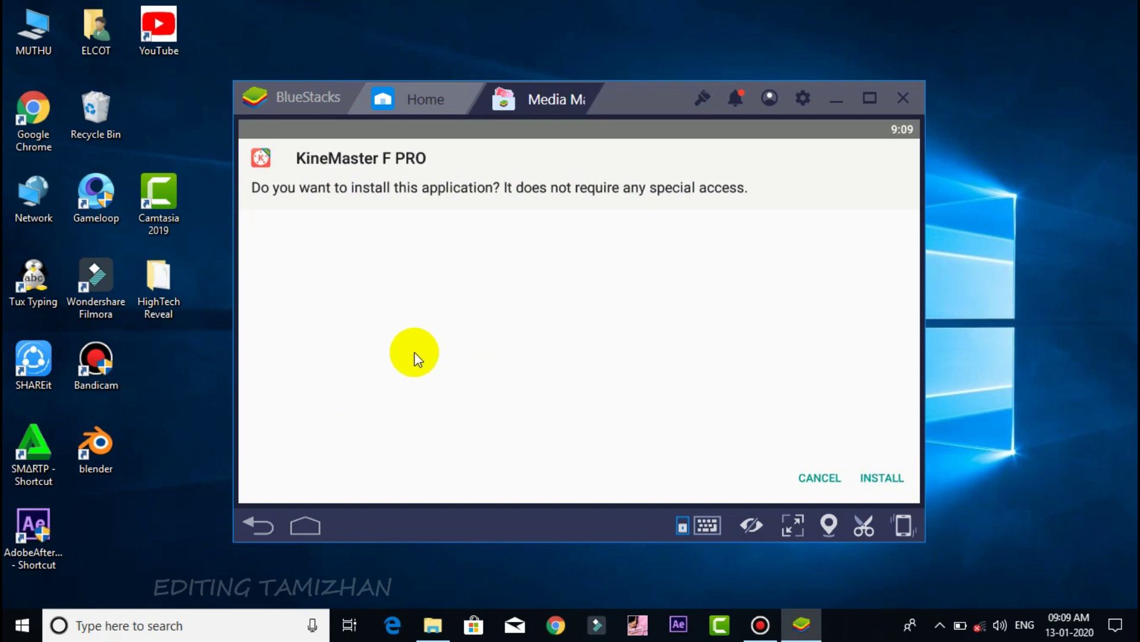
{"action": "left_click", "coordinate": [877, 477]}
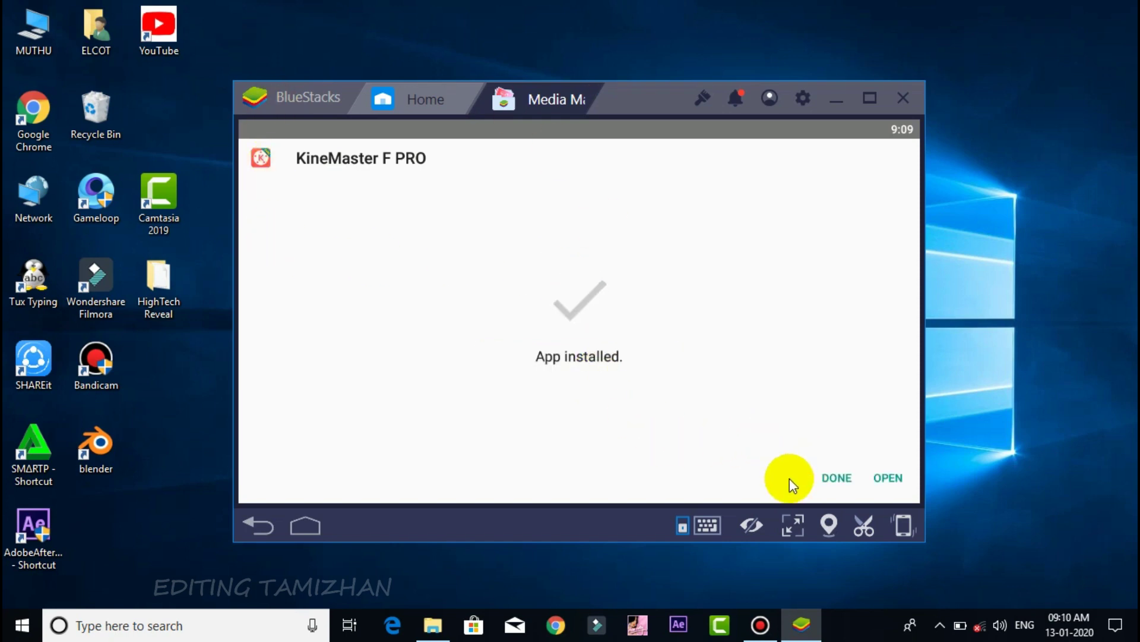
Finish the installation, close Media Manager and launch KineMaster F PRO from the BlueStacks home screen
{"action": "left_click", "coordinate": [831, 478]}
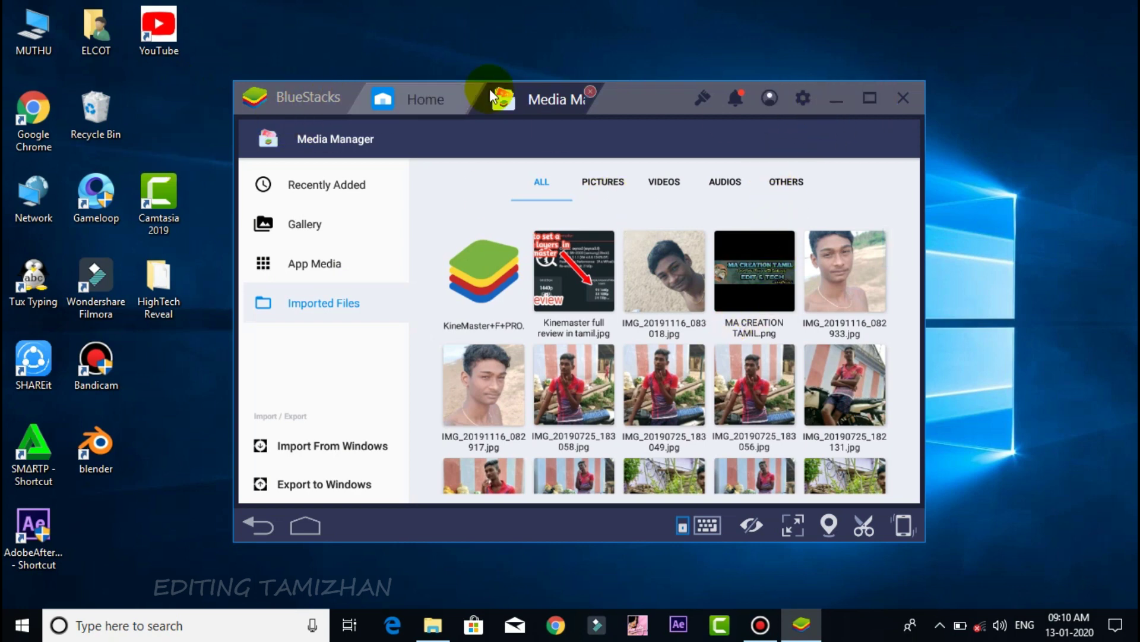
{"action": "left_click", "coordinate": [590, 94]}
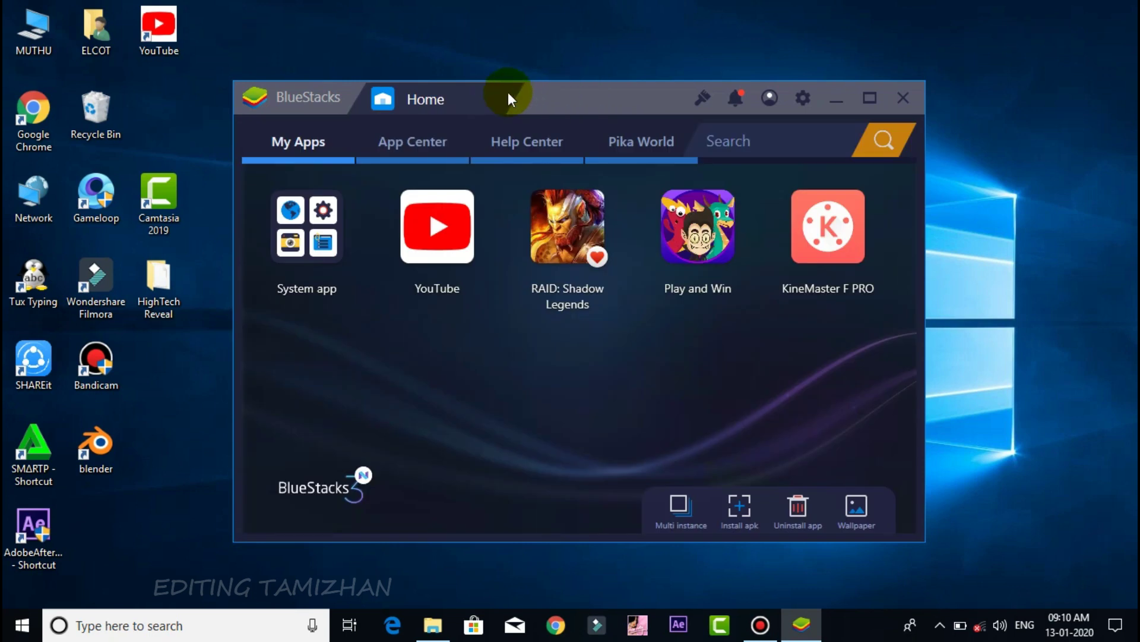
{"action": "left_click", "coordinate": [827, 238]}
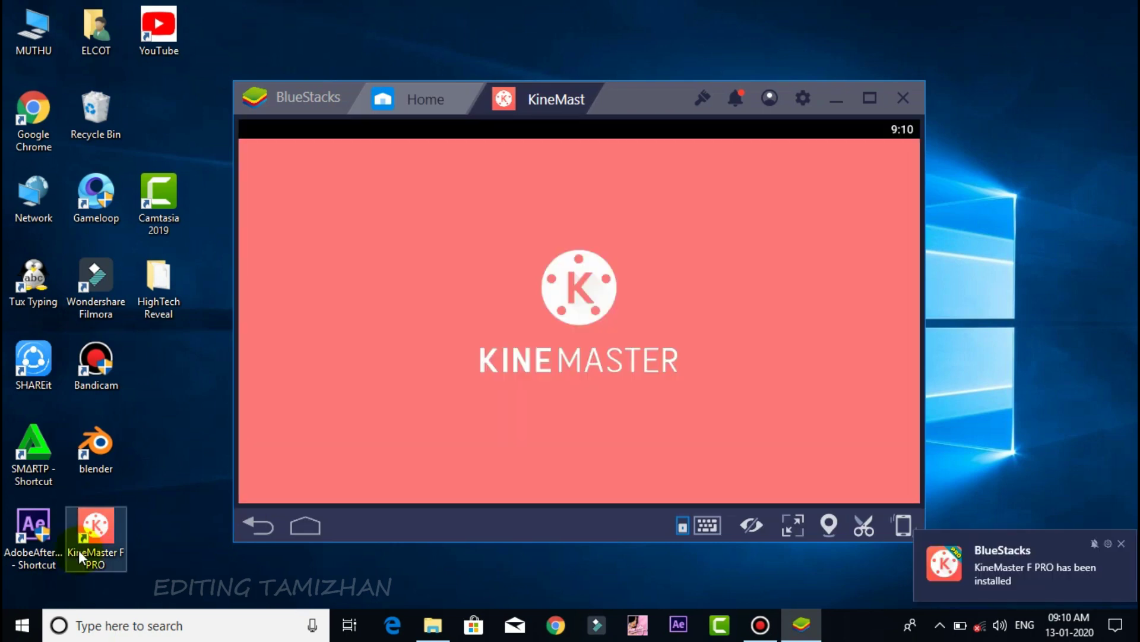
Move the KineMaster F PRO desktop shortcut beneath the YouTube shortcut and allow the app to access photos, media and files
{"action": "left_click_drag", "start_coordinate": [79, 550], "coordinate": [135, 118]}
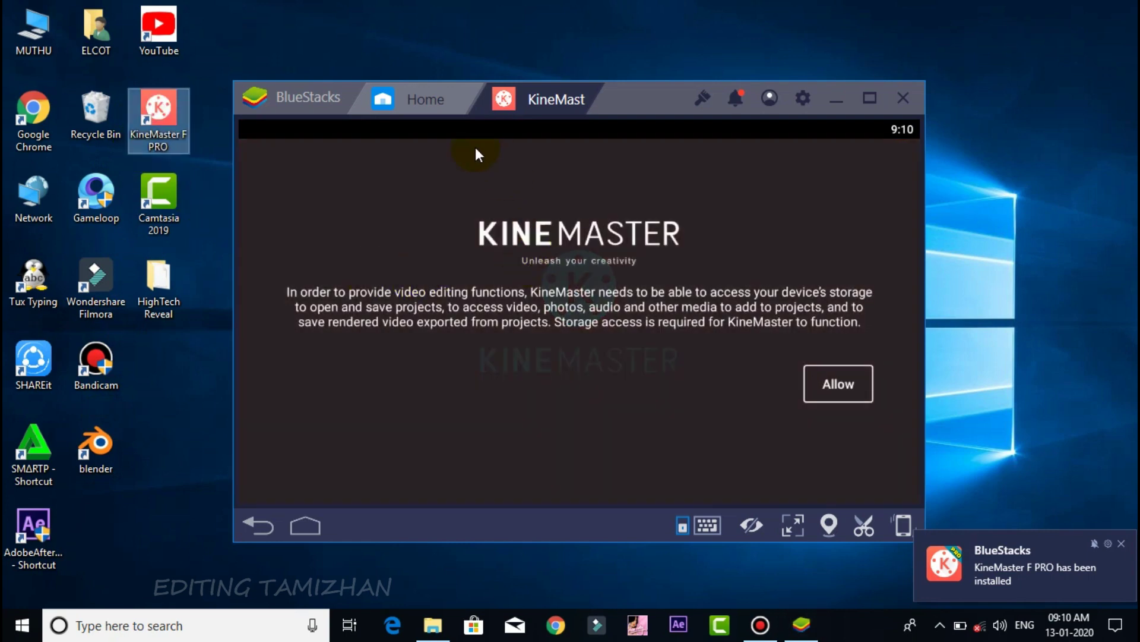
{"action": "left_click", "coordinate": [828, 384]}
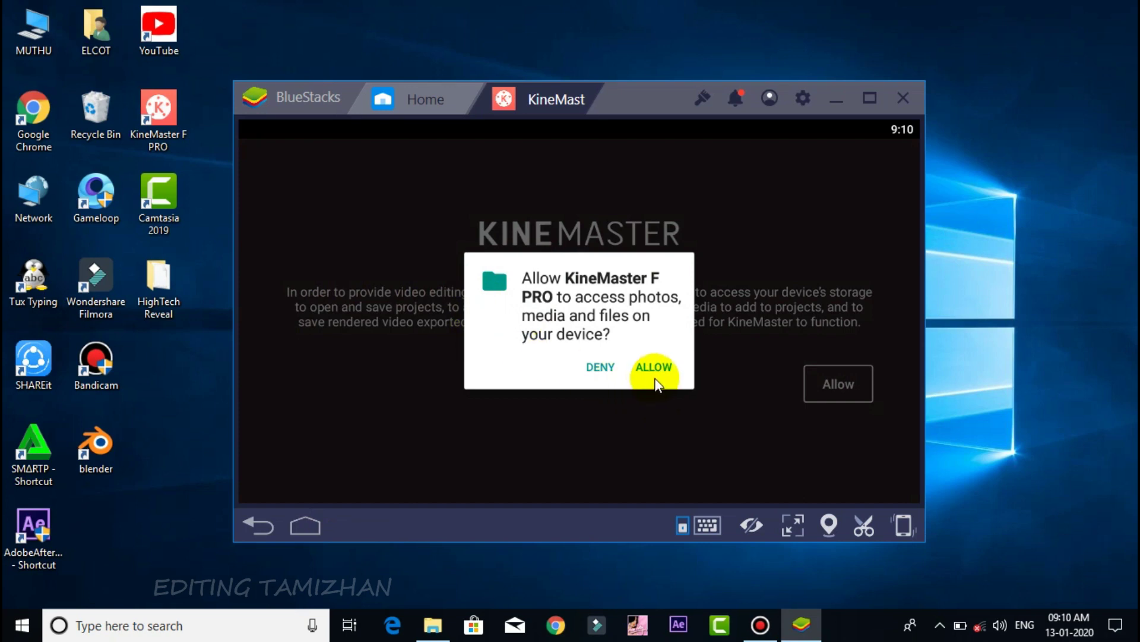
{"action": "left_click", "coordinate": [652, 365]}
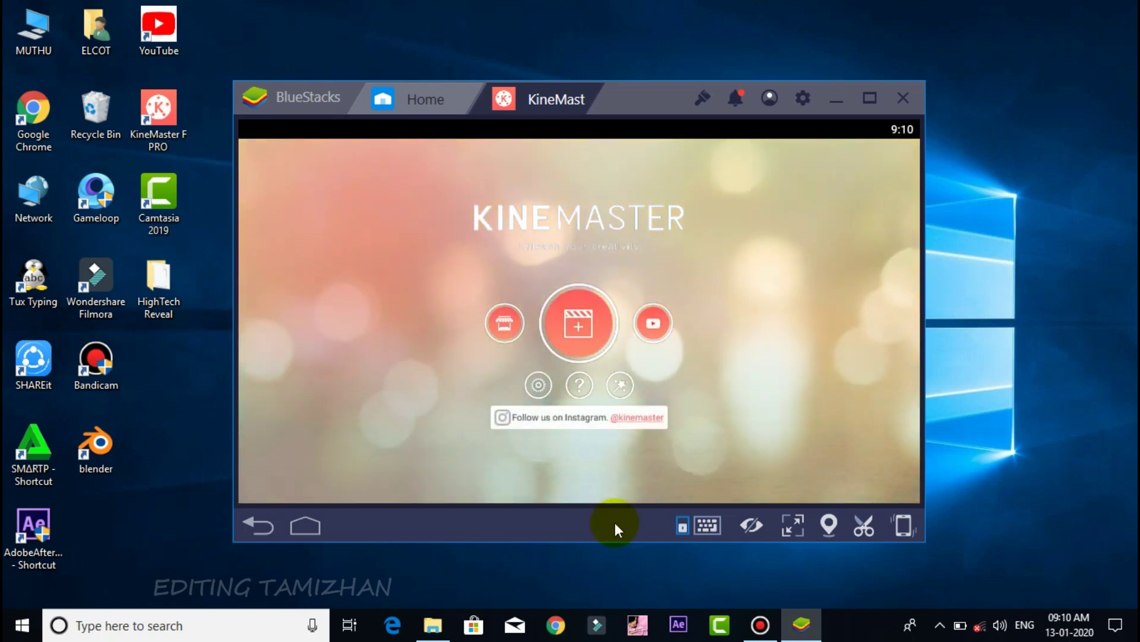
Create a new project with a 16:9 aspect ratio and add the garden photo from SharedFolder to its timeline
{"action": "left_click", "coordinate": [571, 323]}
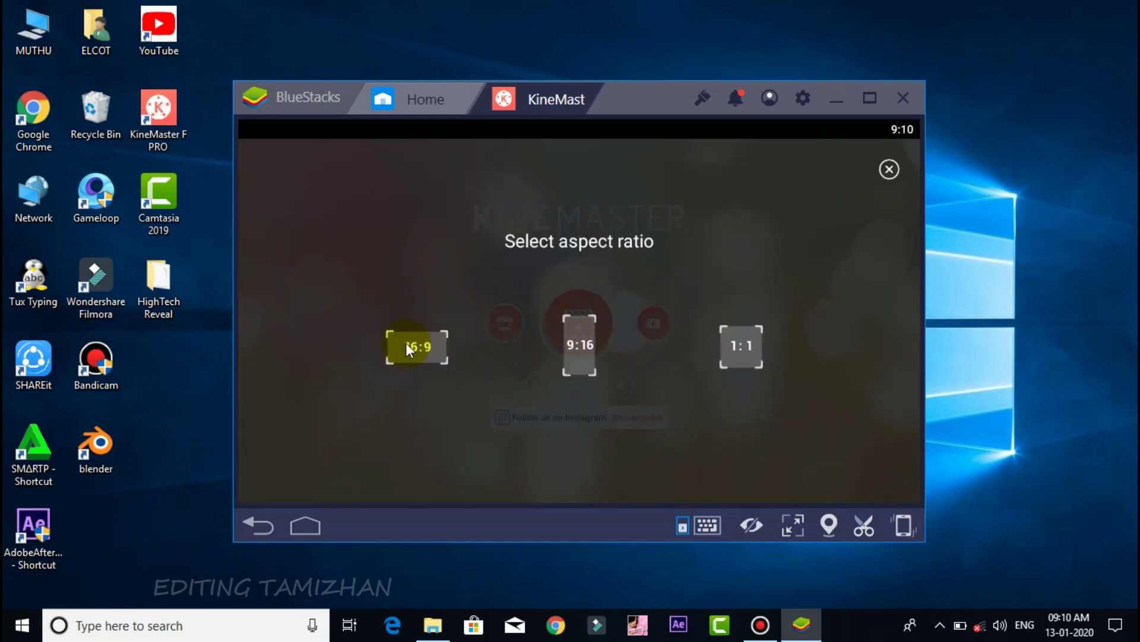
{"action": "left_click", "coordinate": [405, 345]}
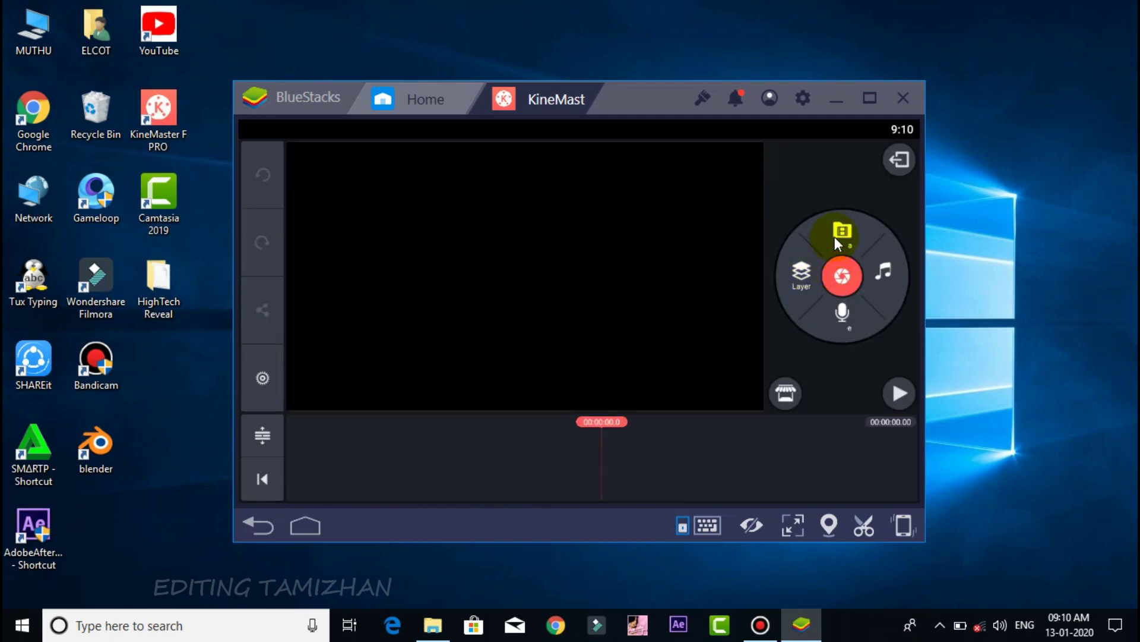
{"action": "left_click", "coordinate": [835, 237]}
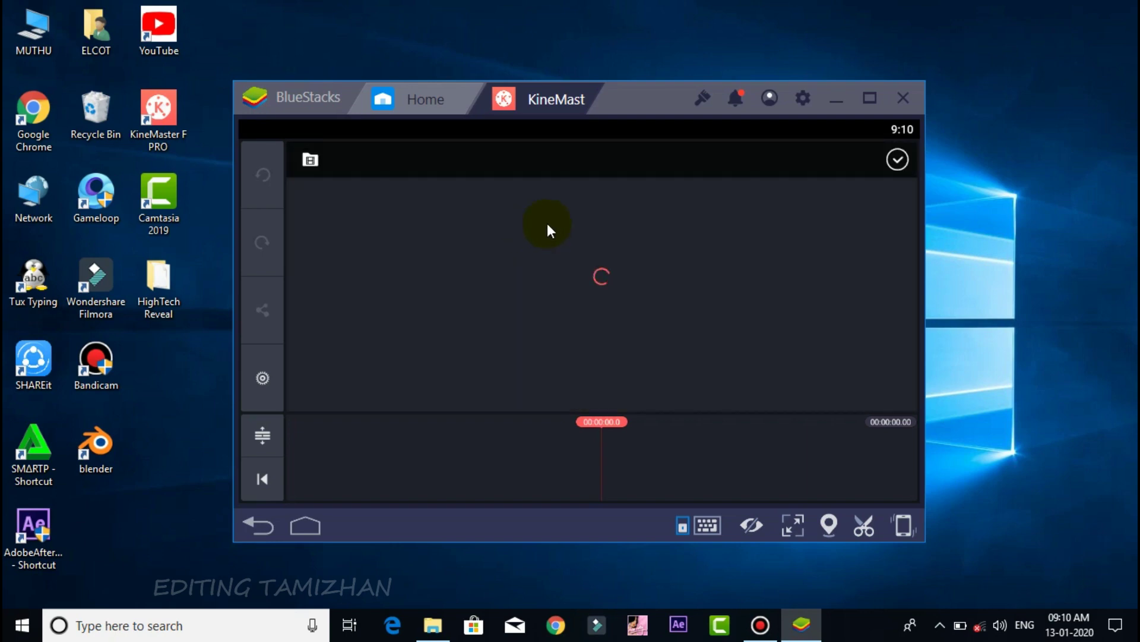
{"action": "left_click", "coordinate": [681, 209]}
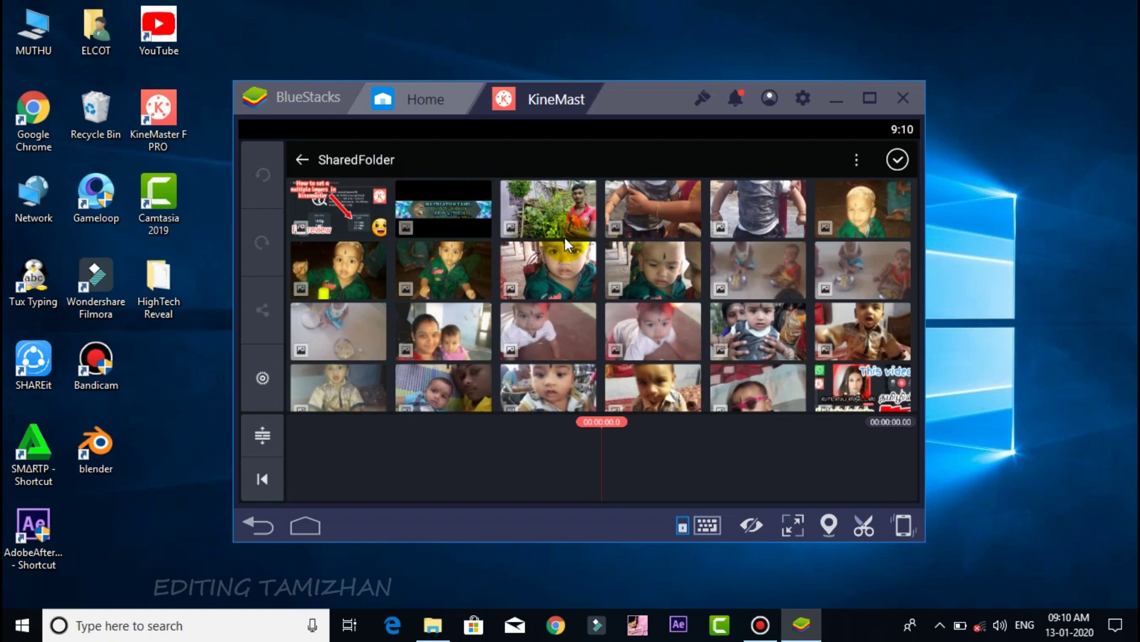
{"action": "left_click", "coordinate": [896, 160]}
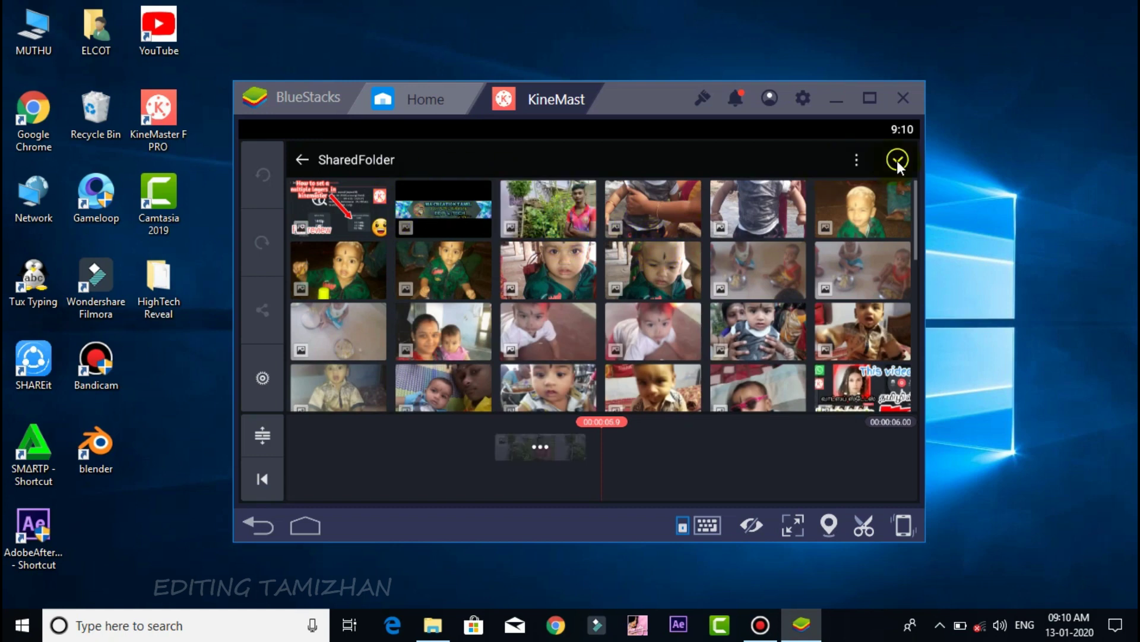
Match the photo clip's start and end crop positions so that both frame the whole picture
{"action": "left_click", "coordinate": [261, 488]}
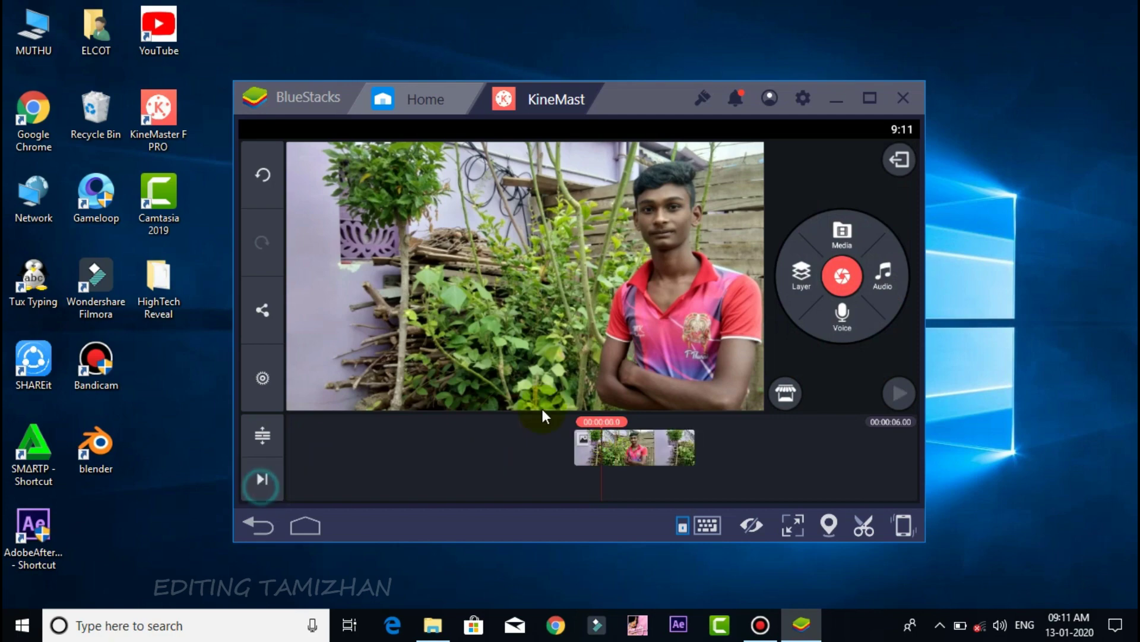
{"action": "left_click", "coordinate": [666, 457]}
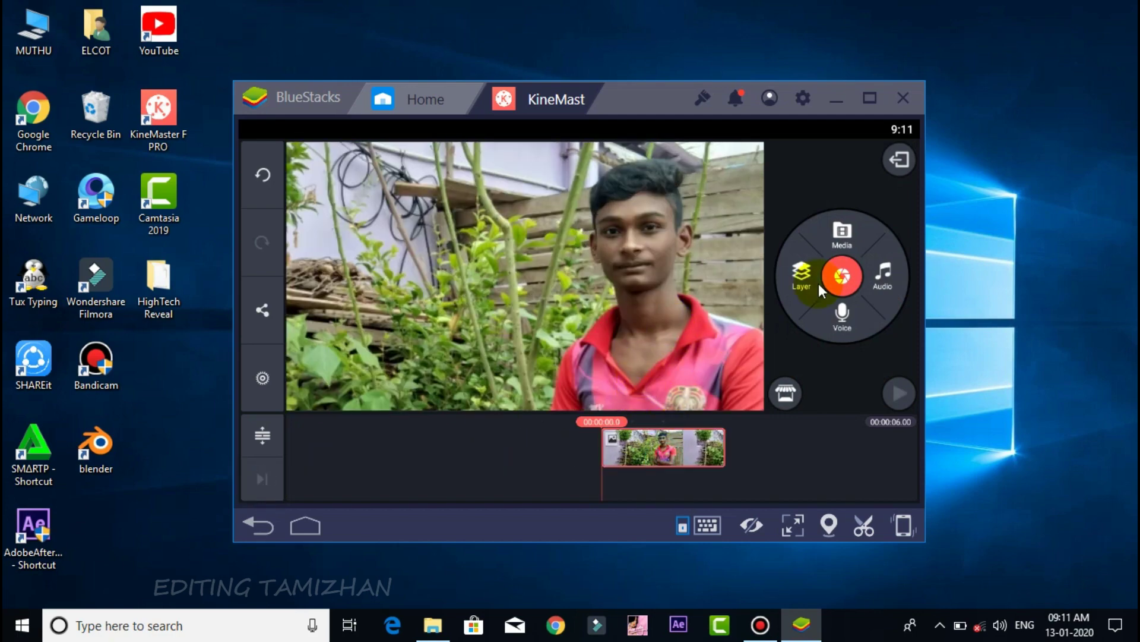
{"action": "left_click", "coordinate": [881, 202]}
{"action": "left_click", "coordinate": [838, 200]}
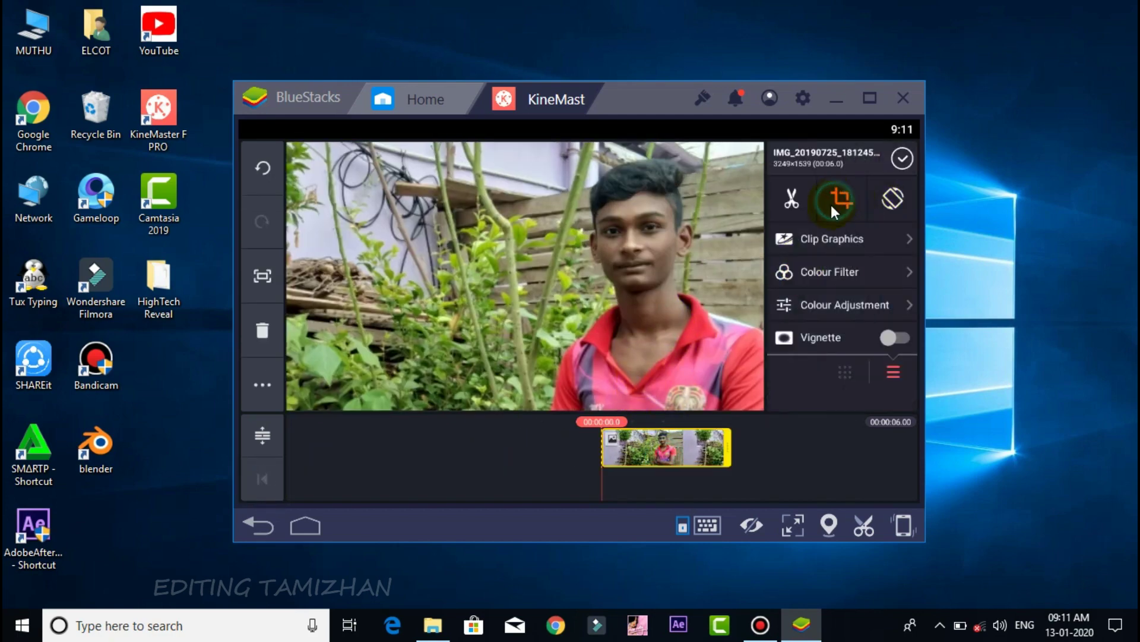
{"action": "left_click", "coordinate": [892, 325]}
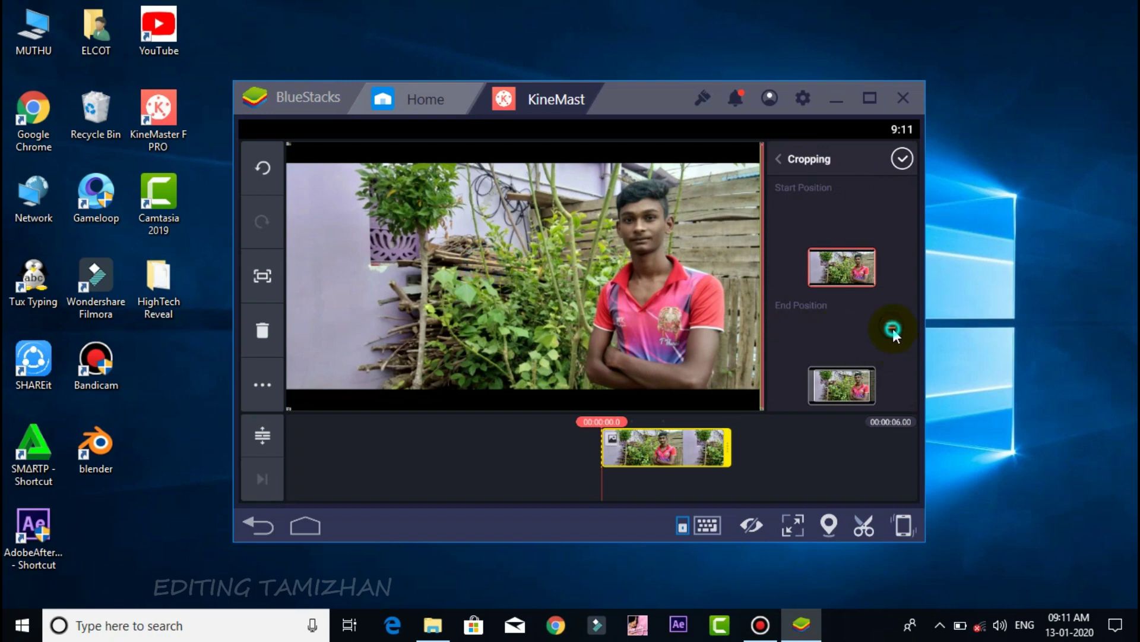
{"action": "left_click", "coordinate": [817, 159]}
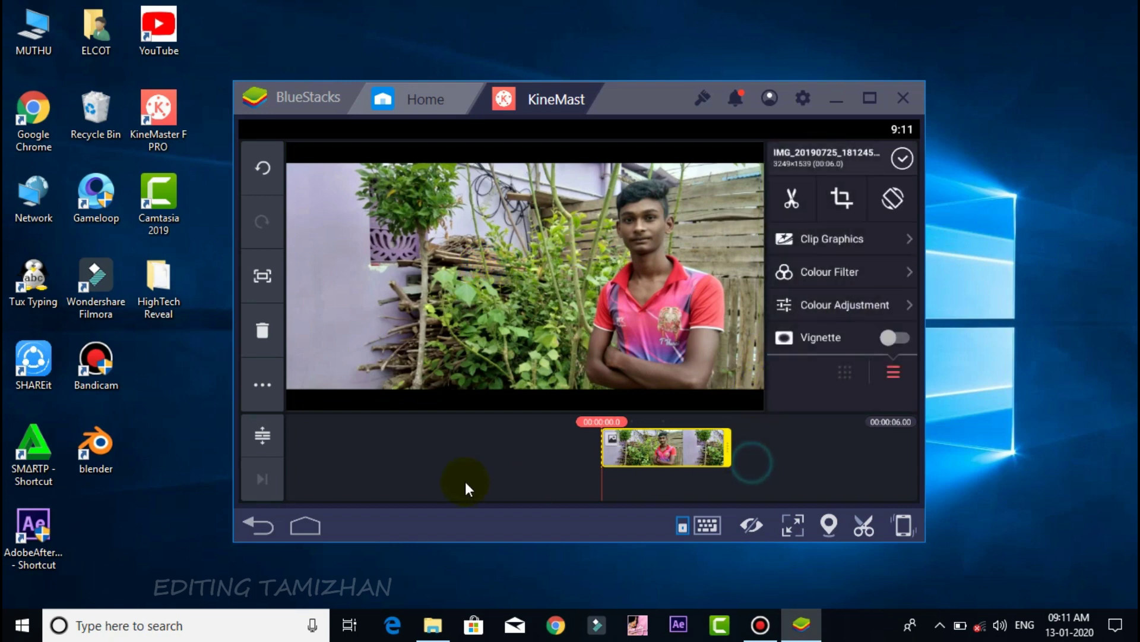
{"action": "left_click", "coordinate": [778, 452]}
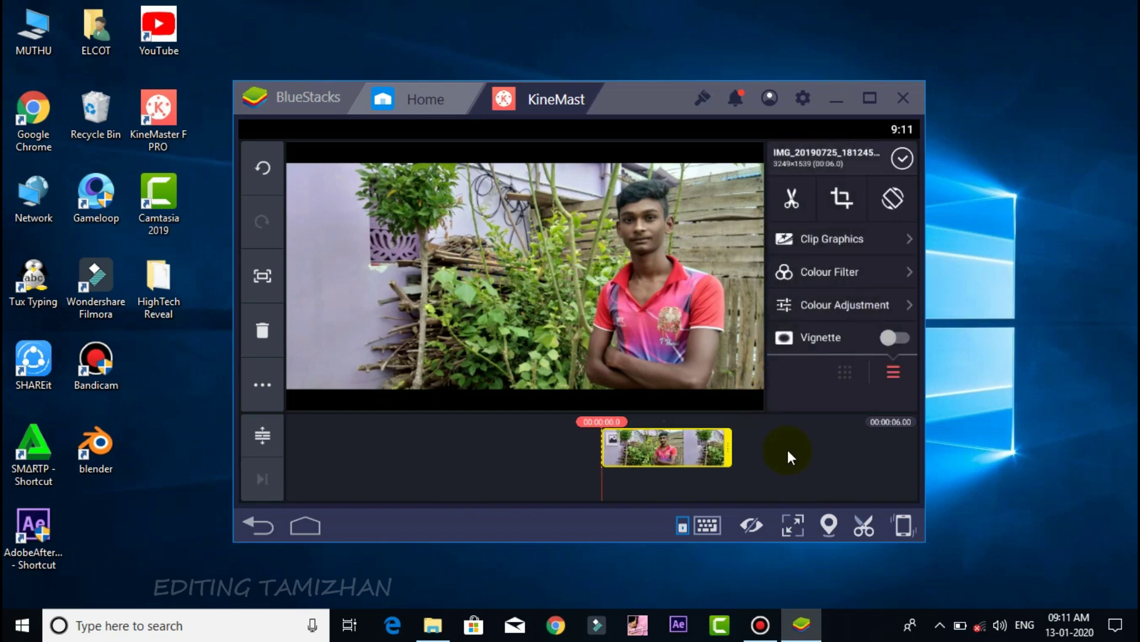
{"action": "left_click", "coordinate": [903, 158]}
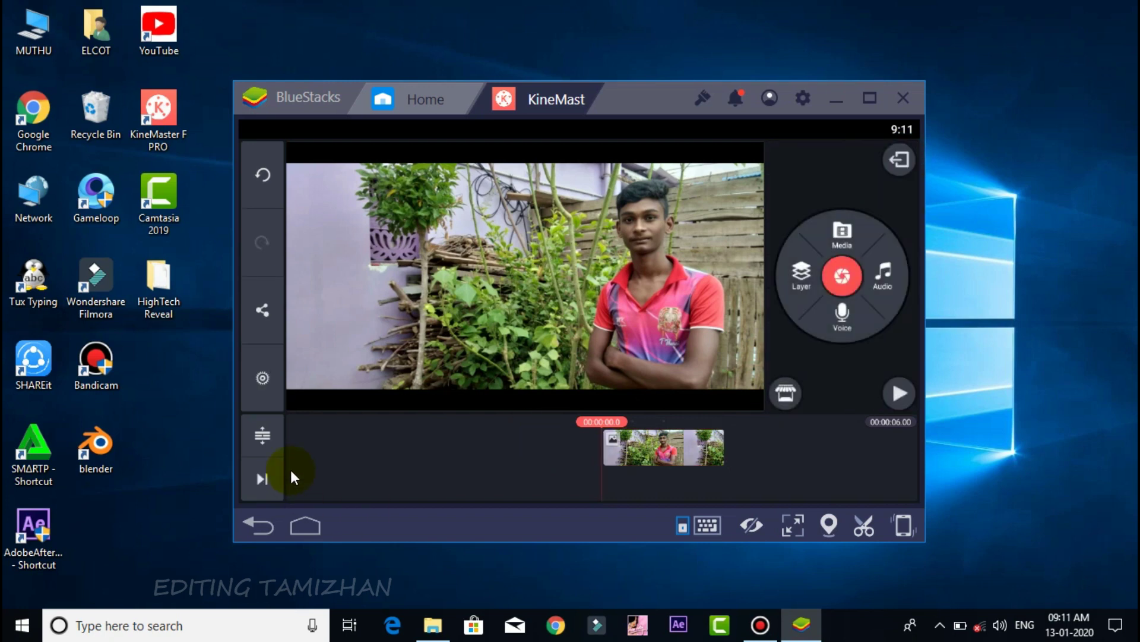
{"action": "left_click", "coordinate": [260, 480]}
{"action": "left_click", "coordinate": [261, 480]}
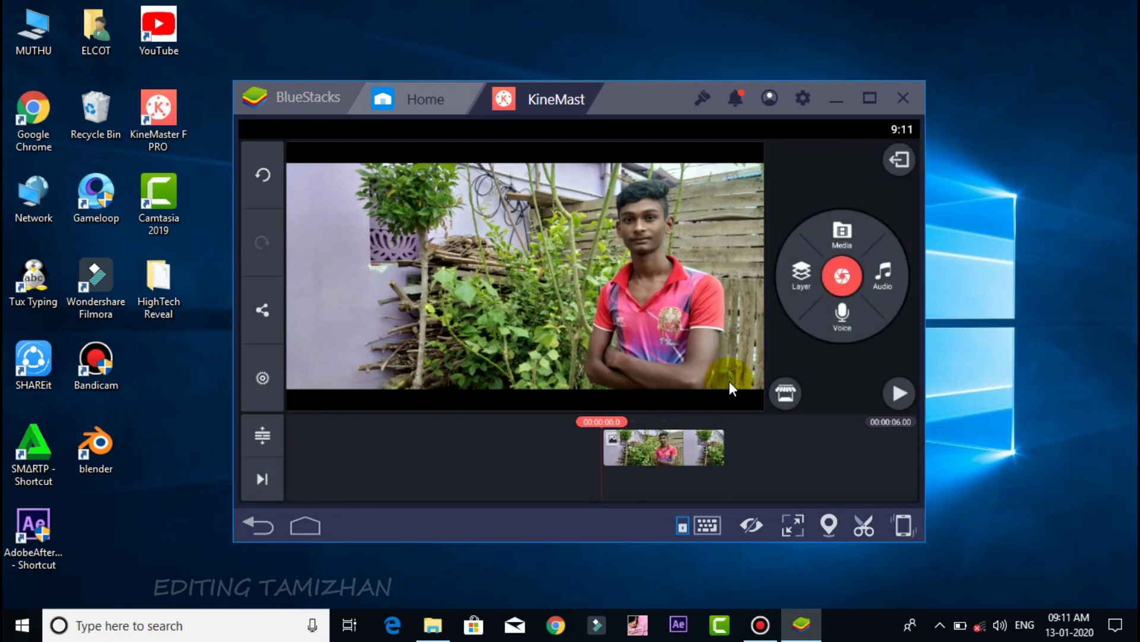